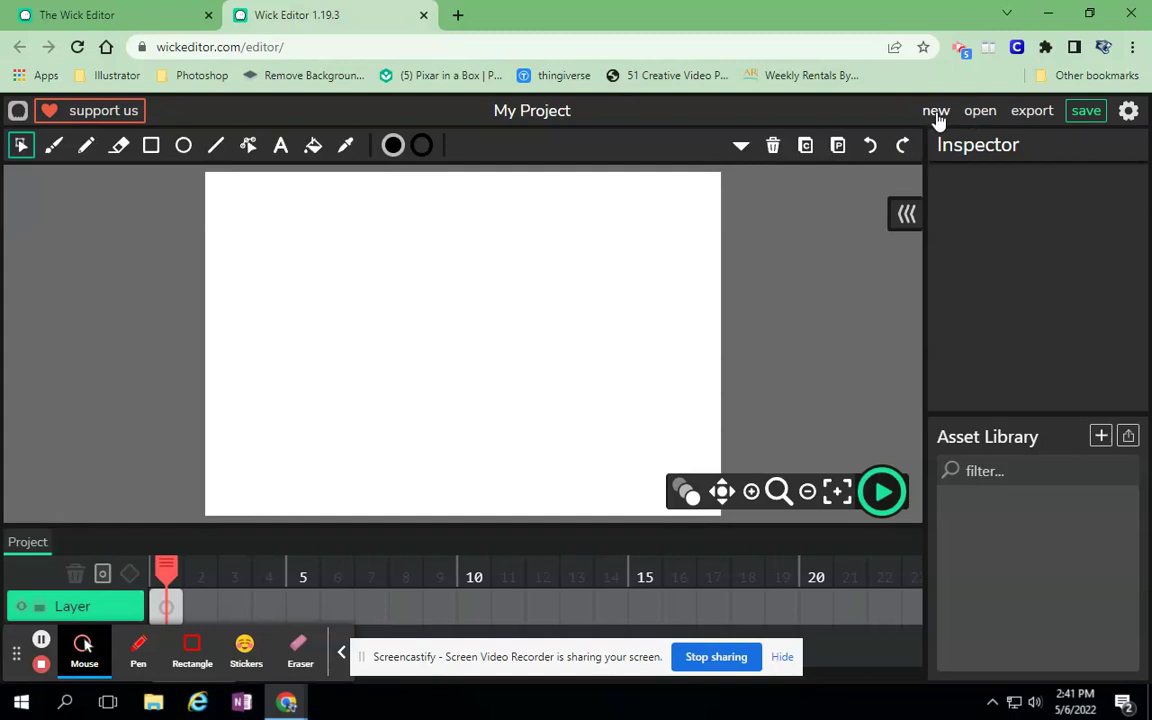
# - Launch the Open dialog from the top bar to load a saved project
pyautogui.click(981, 113)
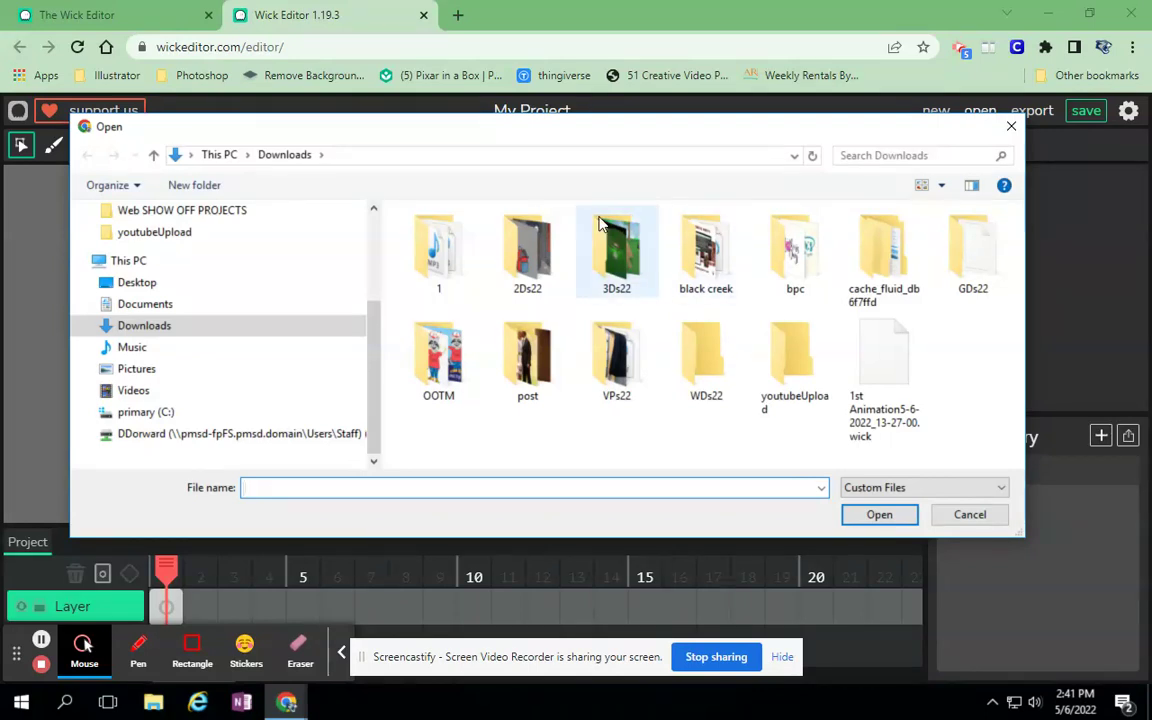
# - Open 1st Animation5-6-2022_13-27-00.wick from the Downloads folder
pyautogui.click(138, 326)
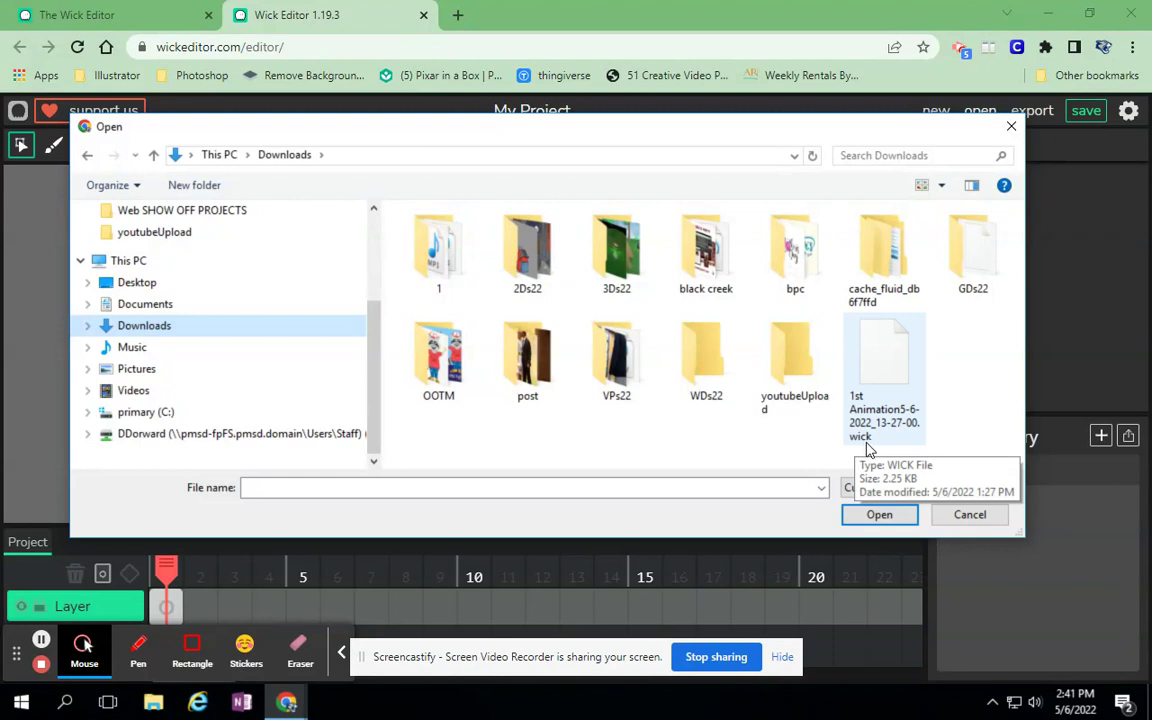
pyautogui.click(879, 374)
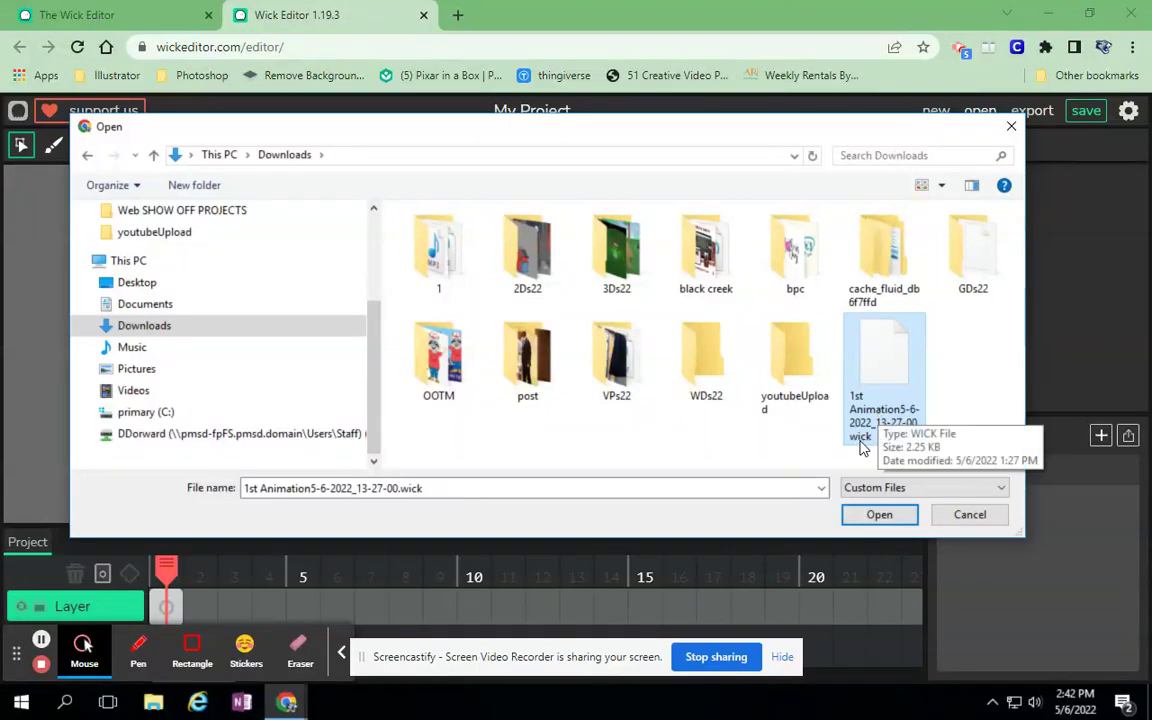
pyautogui.click(881, 515)
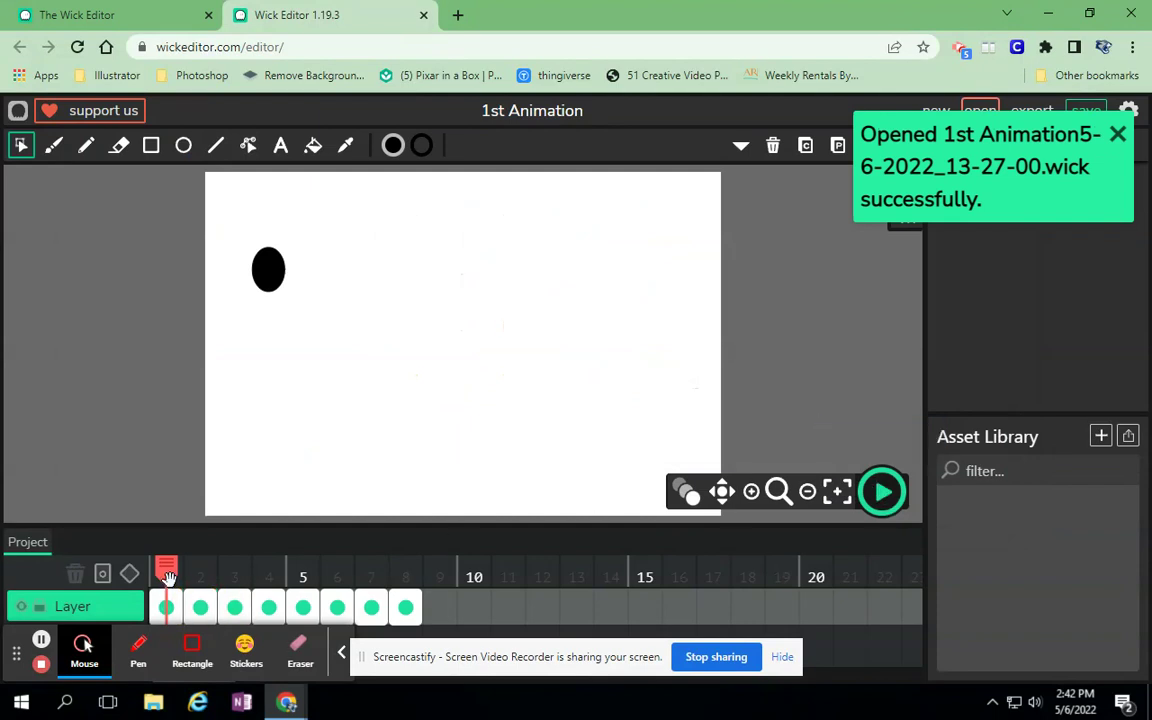
# - Enlarge the timeline panel and scrub frames 1–8 to watch the ellipse move right
pyautogui.moveTo(179, 537); pyautogui.dragTo(180, 410)
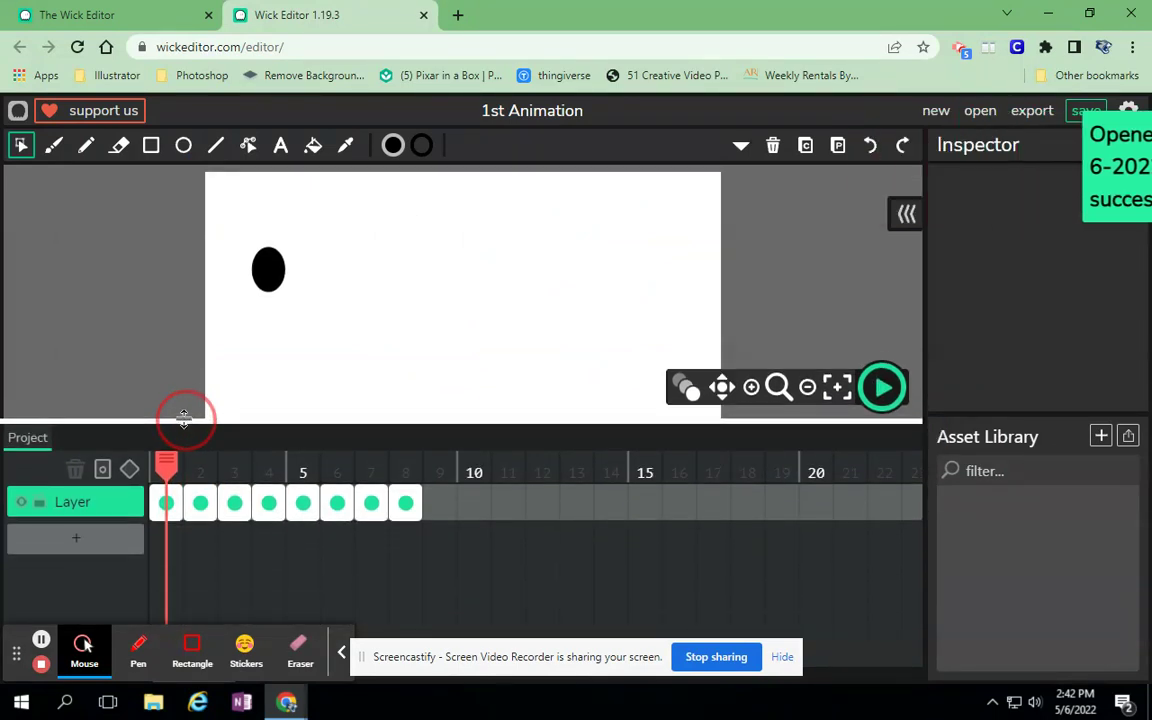
pyautogui.moveTo(168, 456); pyautogui.dragTo(138, 487)
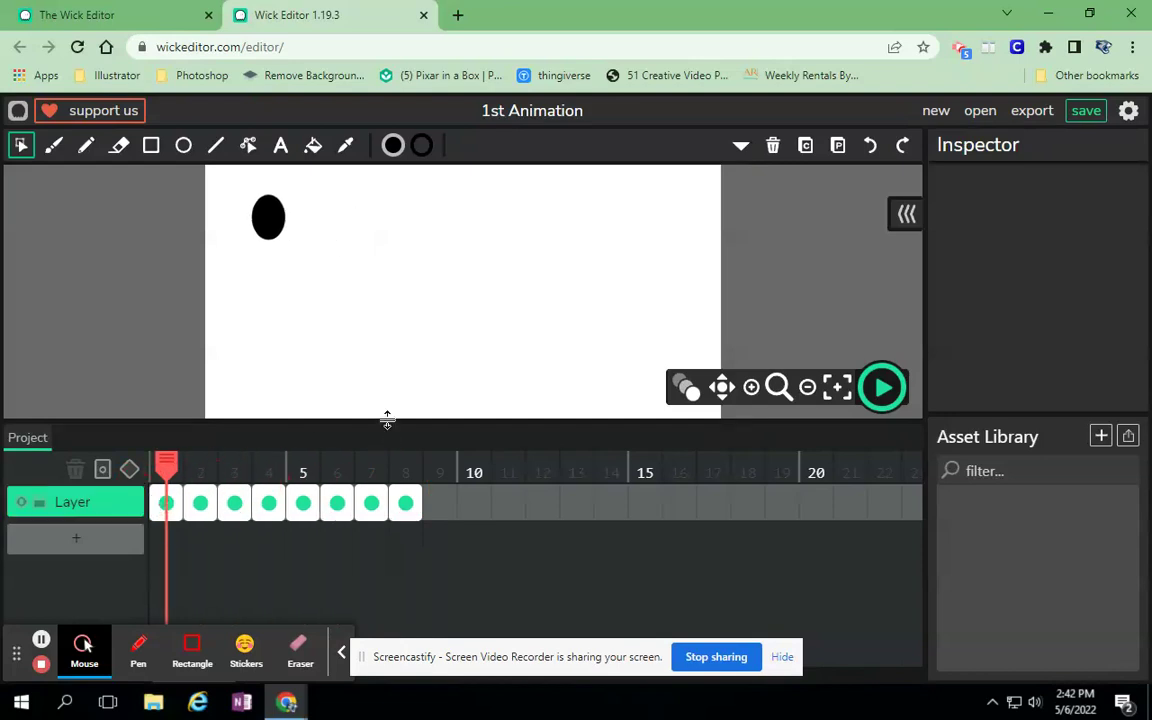
pyautogui.moveTo(389, 421); pyautogui.dragTo(403, 497)
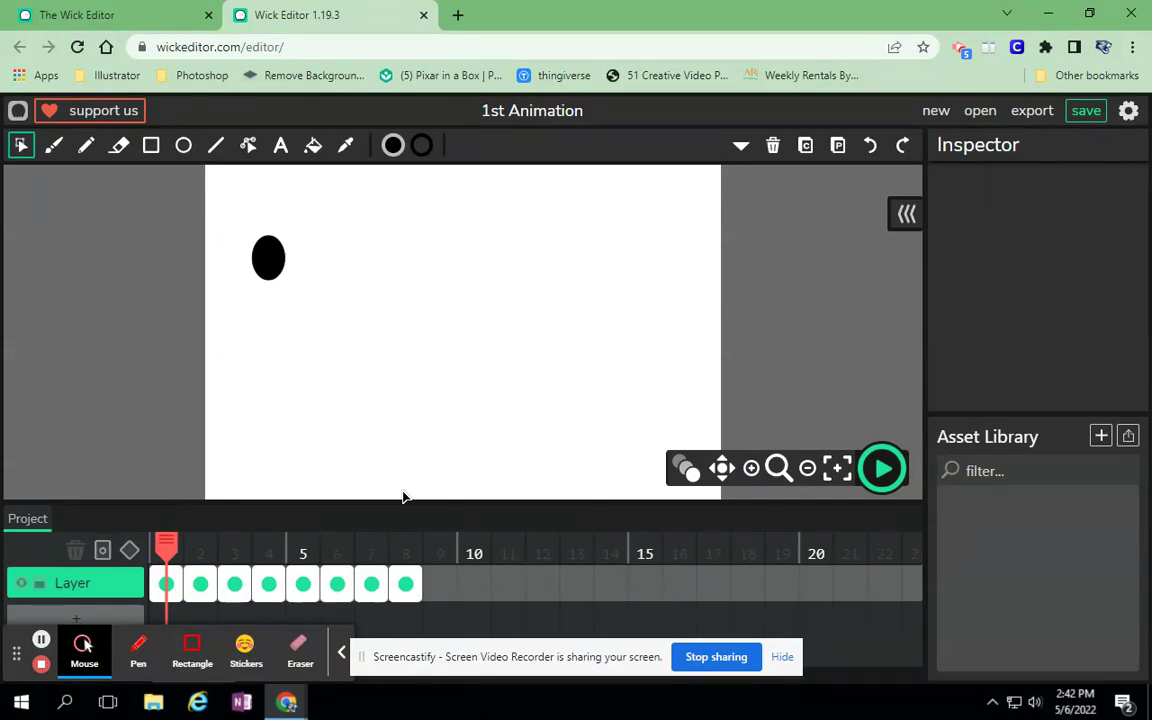
pyautogui.moveTo(401, 499); pyautogui.dragTo(410, 433)
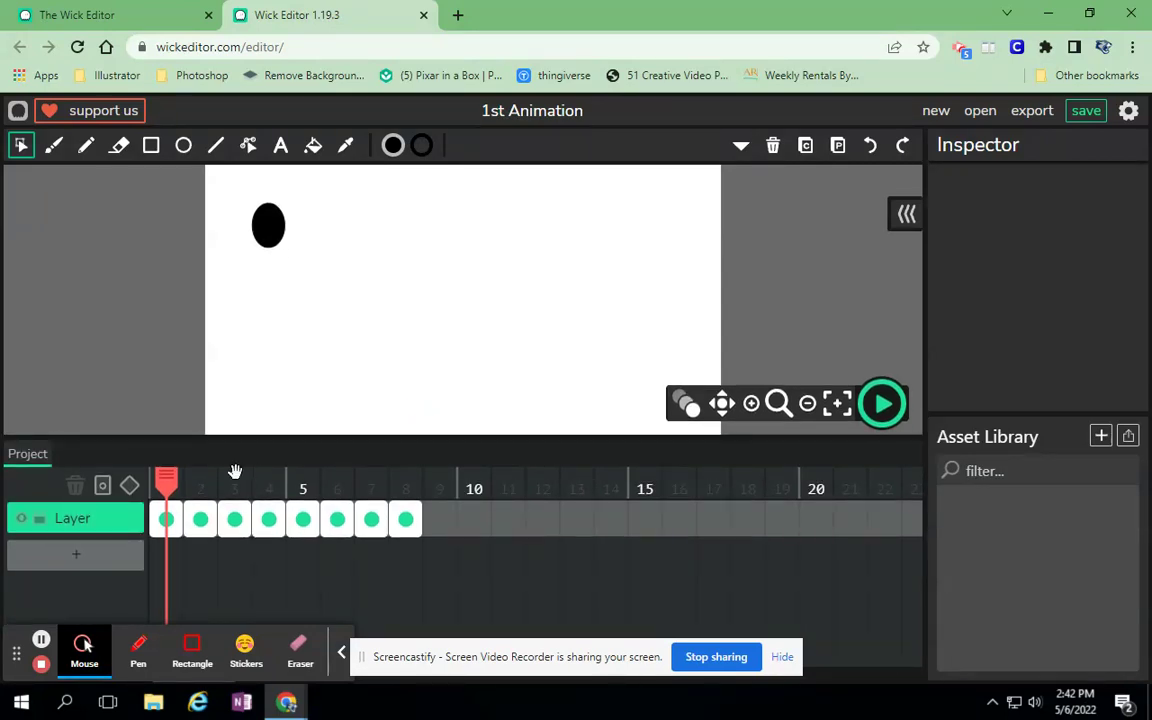
pyautogui.click(205, 489)
pyautogui.moveTo(207, 491); pyautogui.dragTo(408, 514)
# - Copy the frame 8 ellipse into frame 9 and move it slightly lower
pyautogui.click(355, 278)
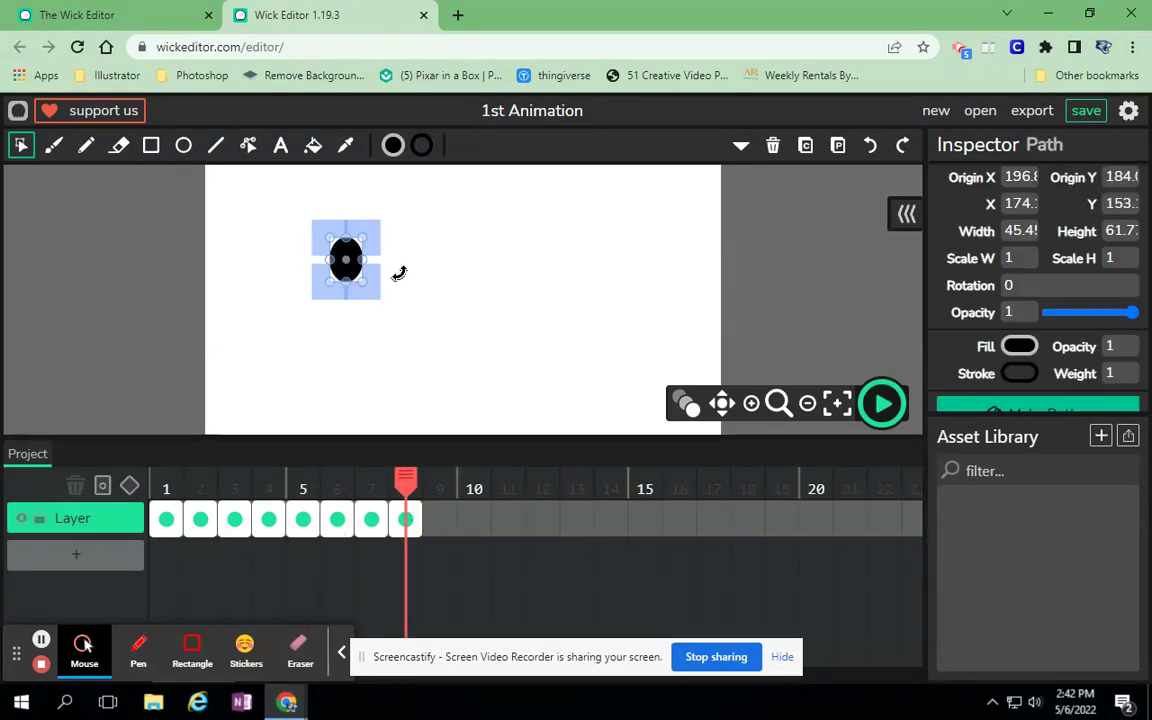
pyautogui.click(806, 145)
pyautogui.click(441, 518)
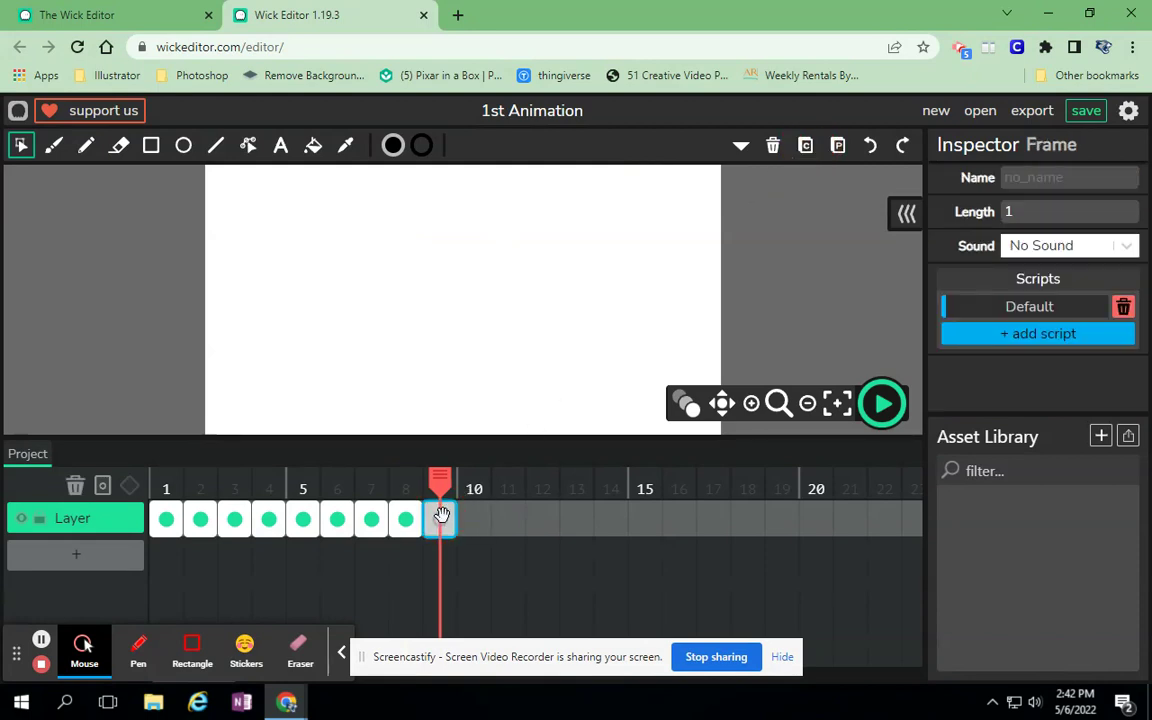
pyautogui.click(838, 146)
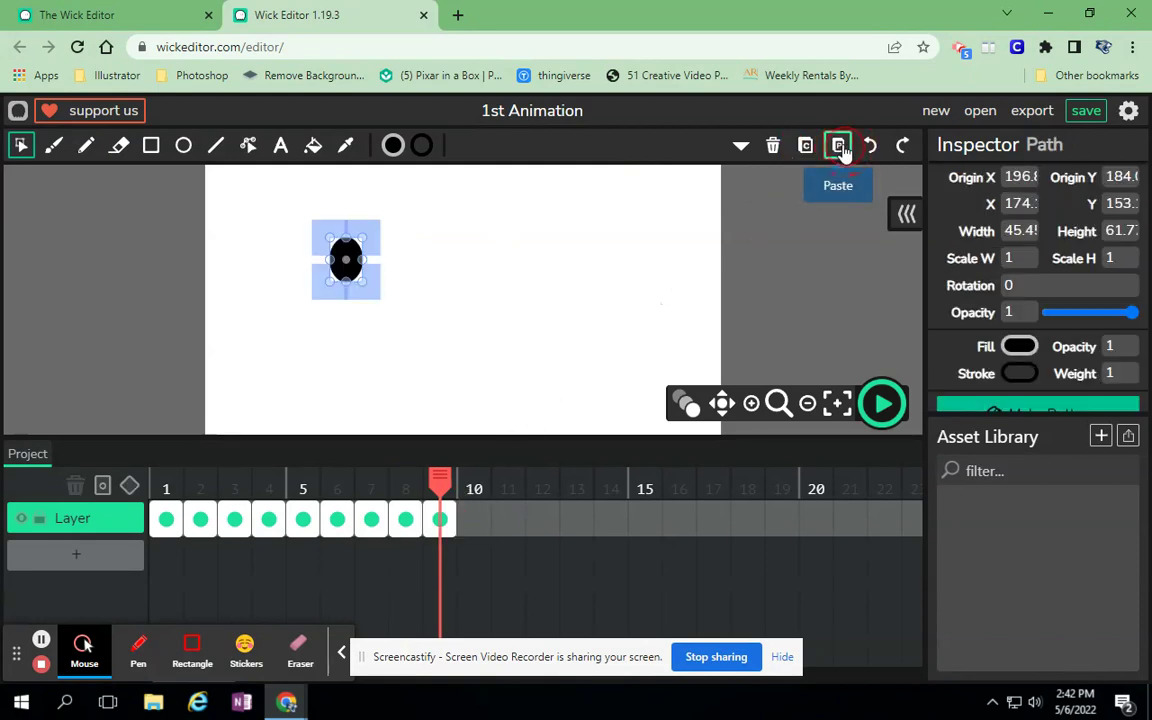
pyautogui.moveTo(345, 283); pyautogui.dragTo(345, 303)
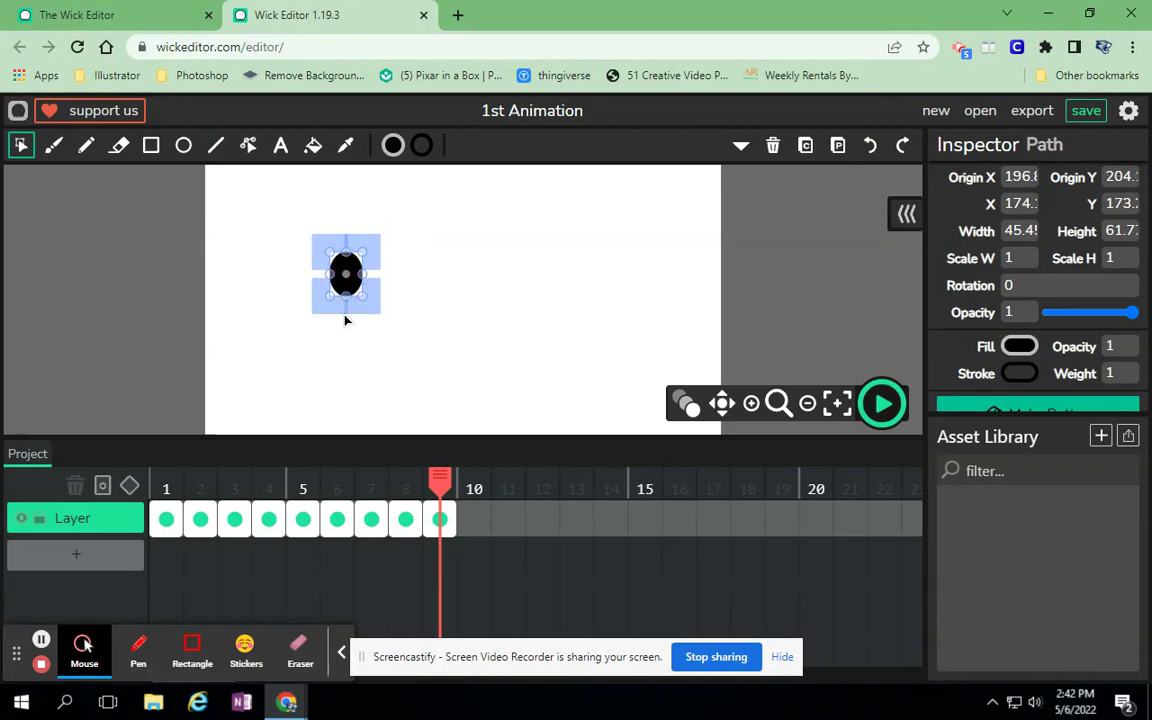
# - Paste the ellipse into frame 10 and nudge it a bit lower
pyautogui.click(806, 146)
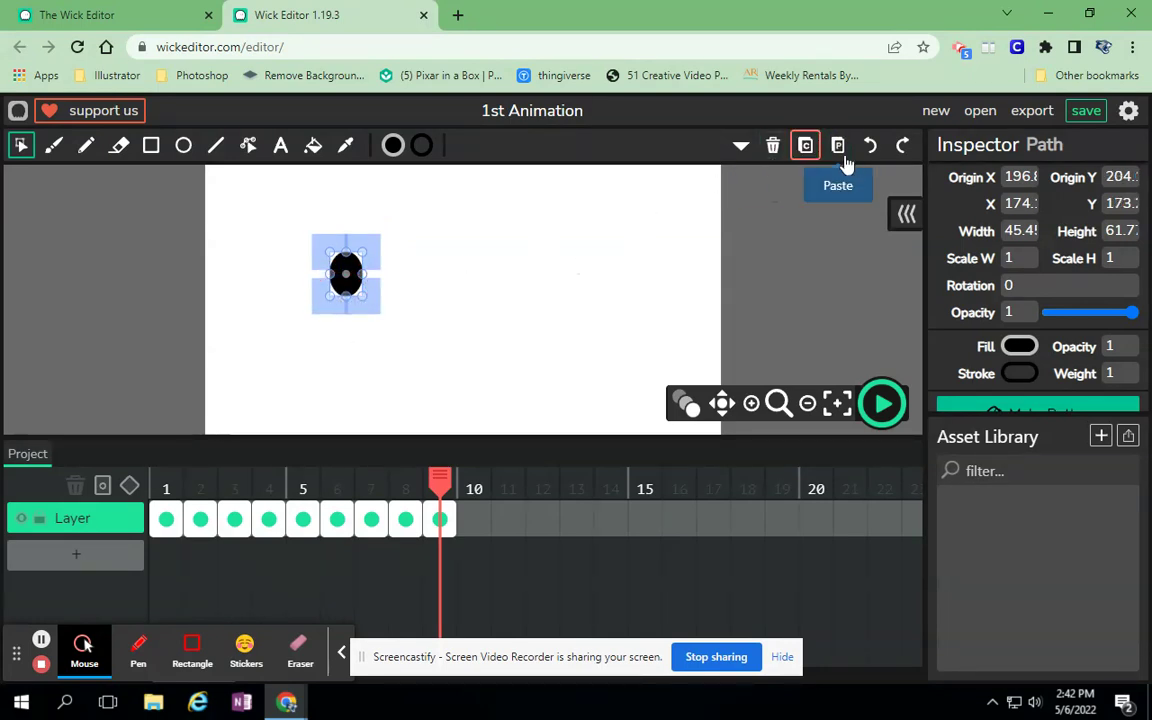
pyautogui.moveTo(441, 482); pyautogui.dragTo(472, 486)
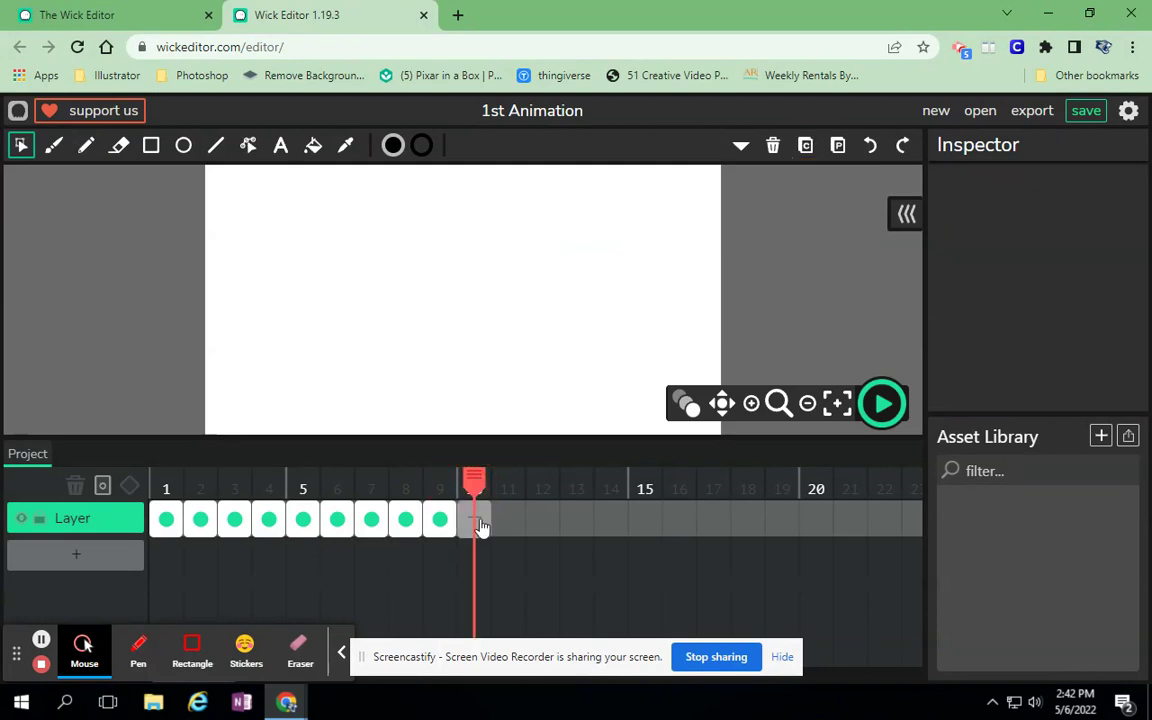
pyautogui.click(481, 527)
pyautogui.click(838, 146)
pyautogui.click(345, 300)
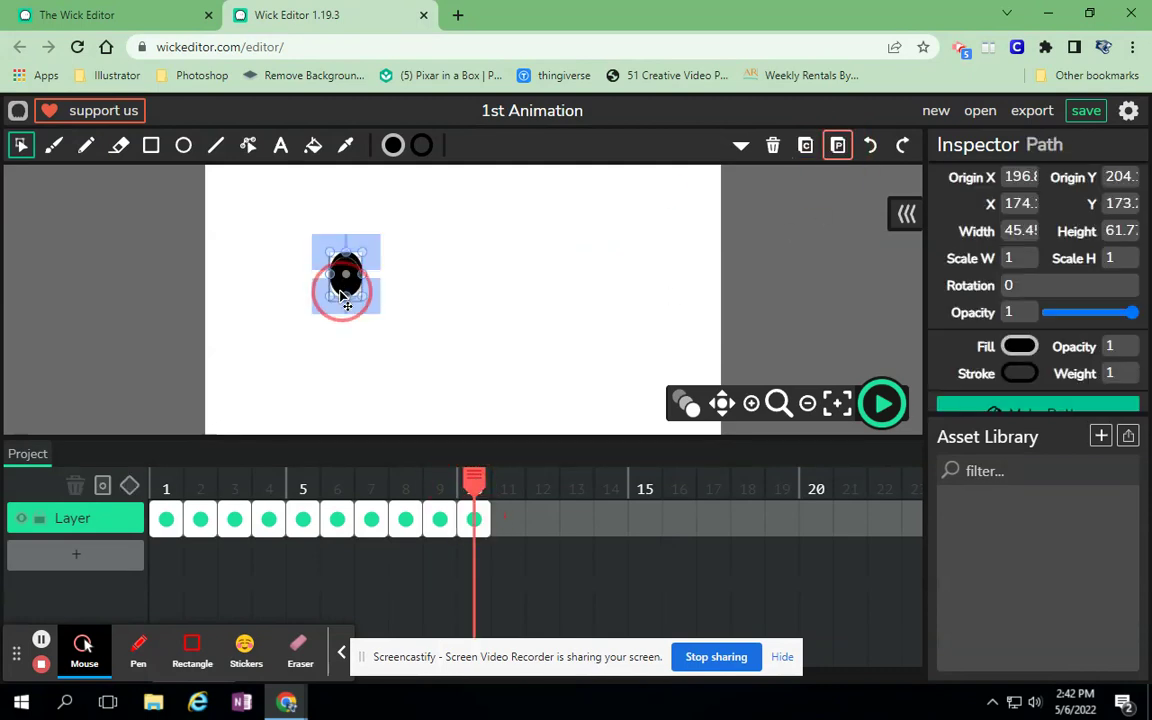
pyautogui.moveTo(345, 300); pyautogui.dragTo(344, 307)
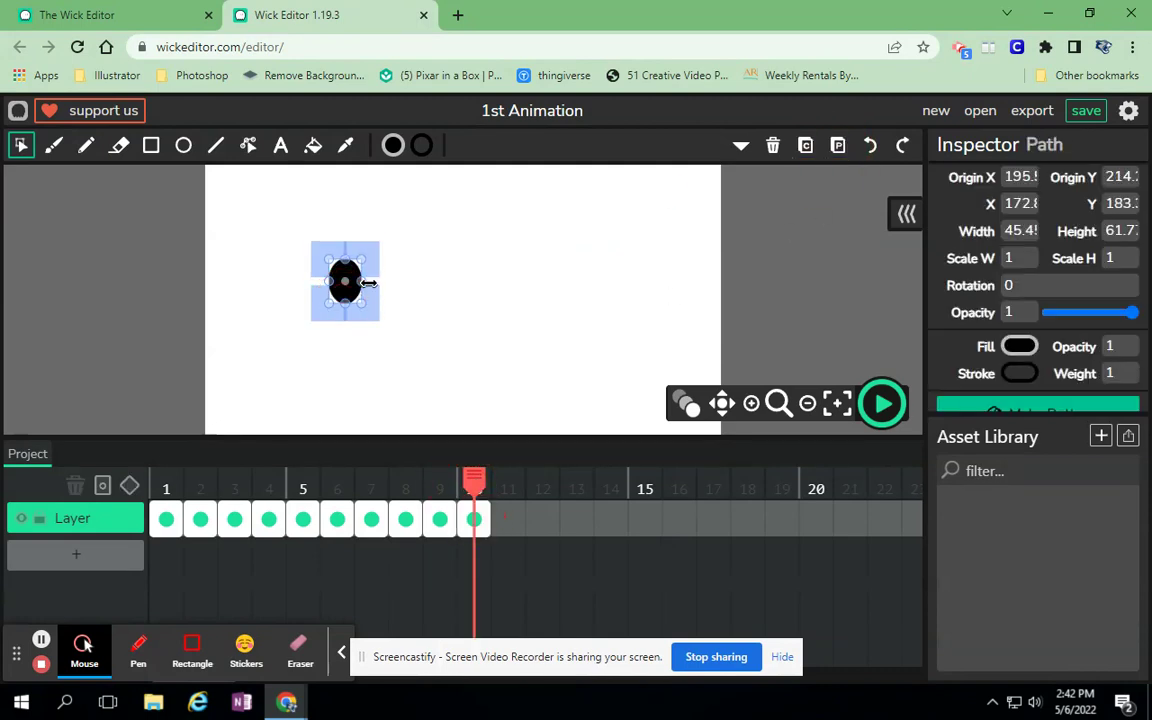
# - Fill the frame 10 ellipse blue, then scrub back to check the animation
pyautogui.click(393, 146)
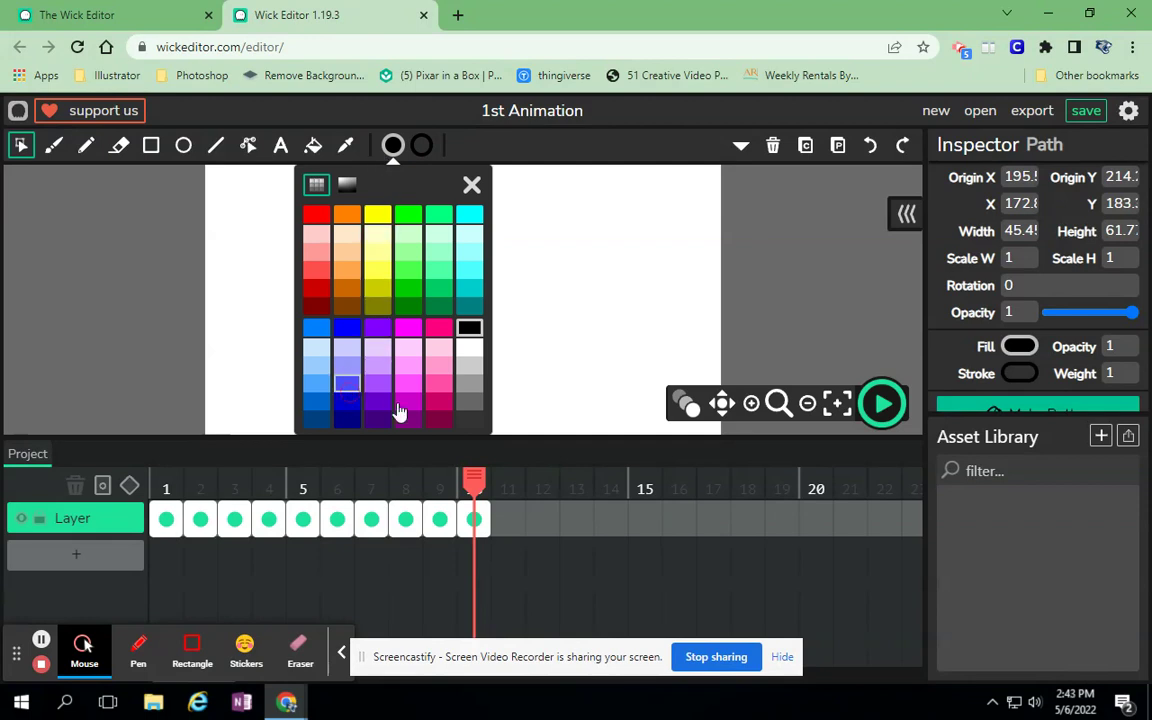
pyautogui.click(346, 383)
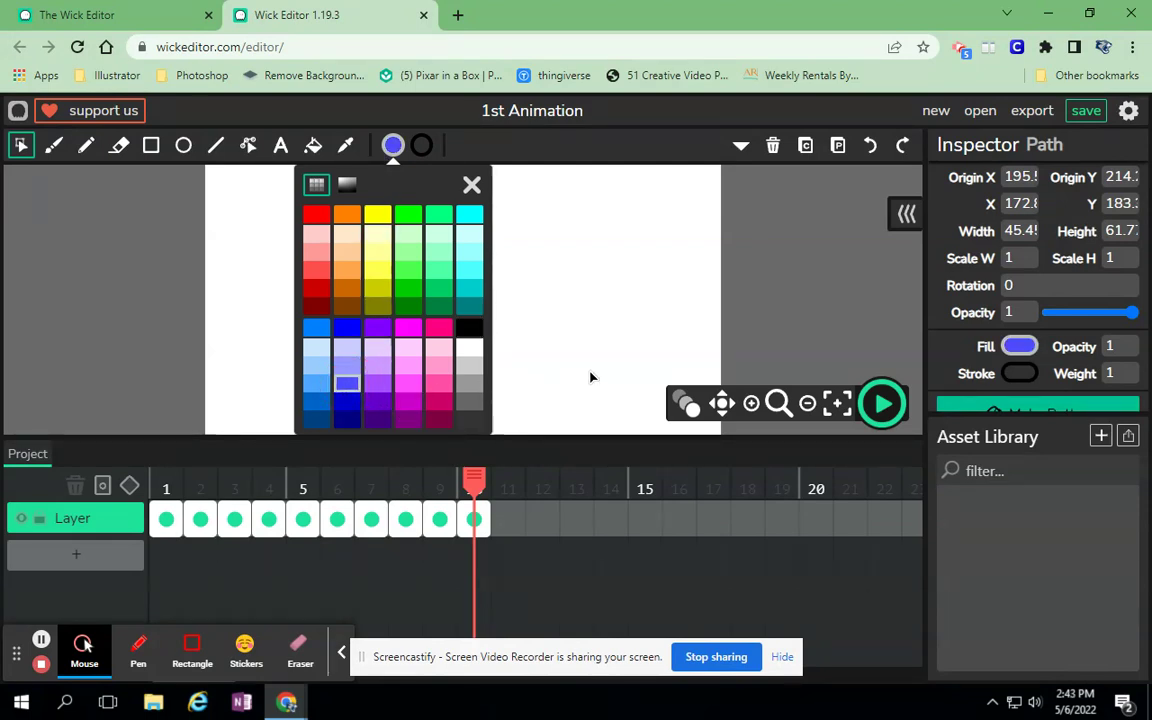
pyautogui.click(746, 312)
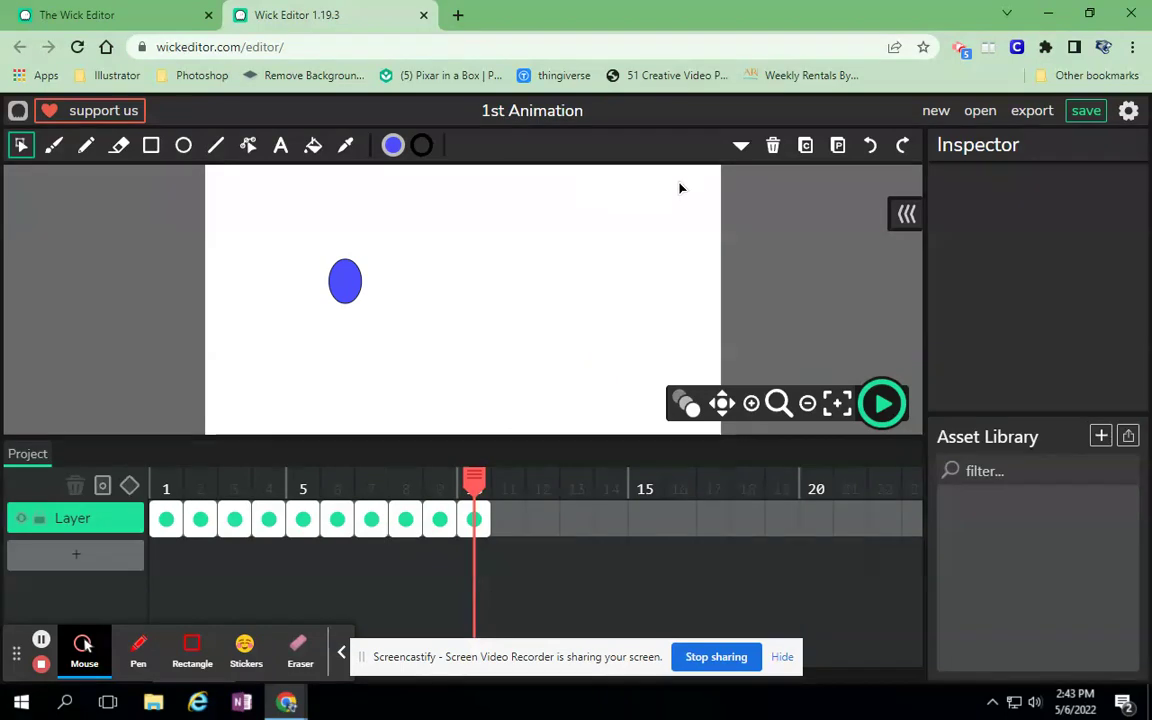
pyautogui.moveTo(472, 483); pyautogui.dragTo(472, 510)
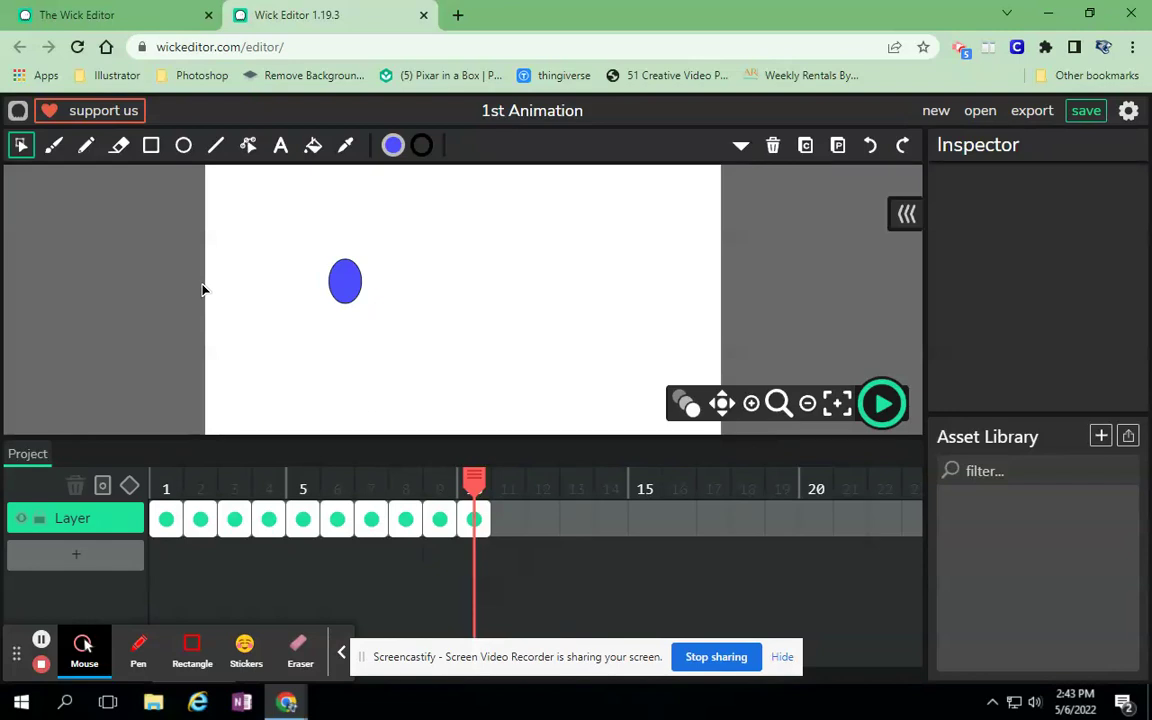
# - Add Layer 2 and create an empty frame at its frame 1
pyautogui.click(78, 558)
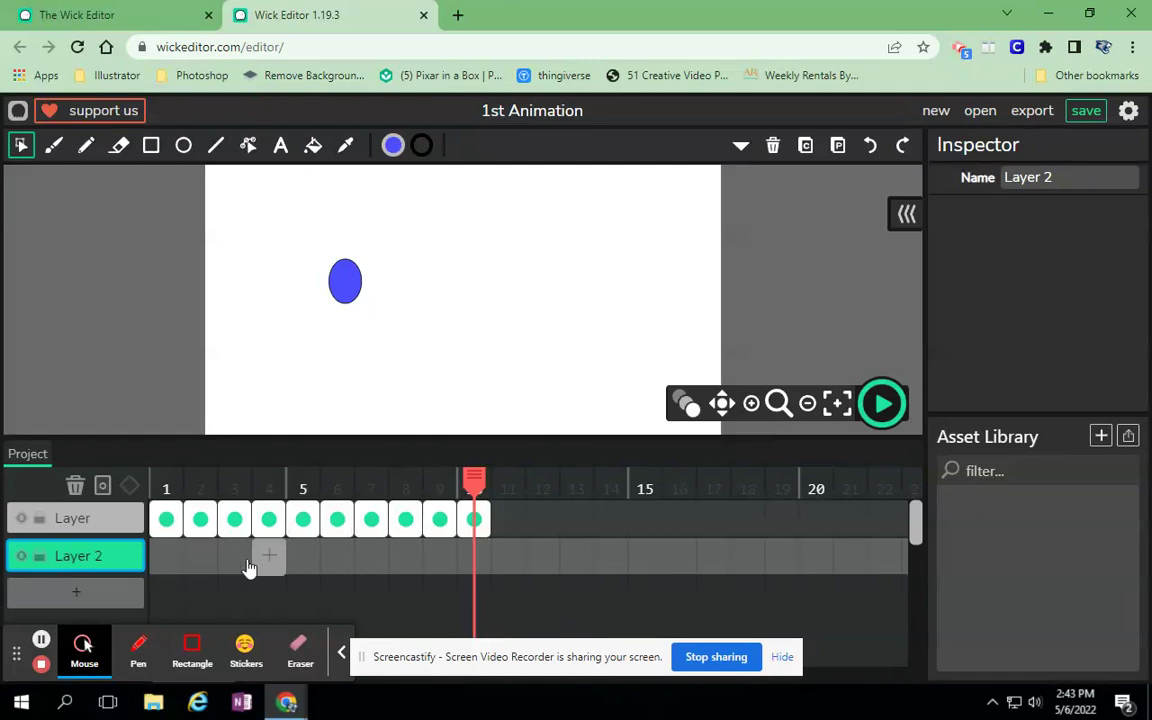
pyautogui.click(166, 560)
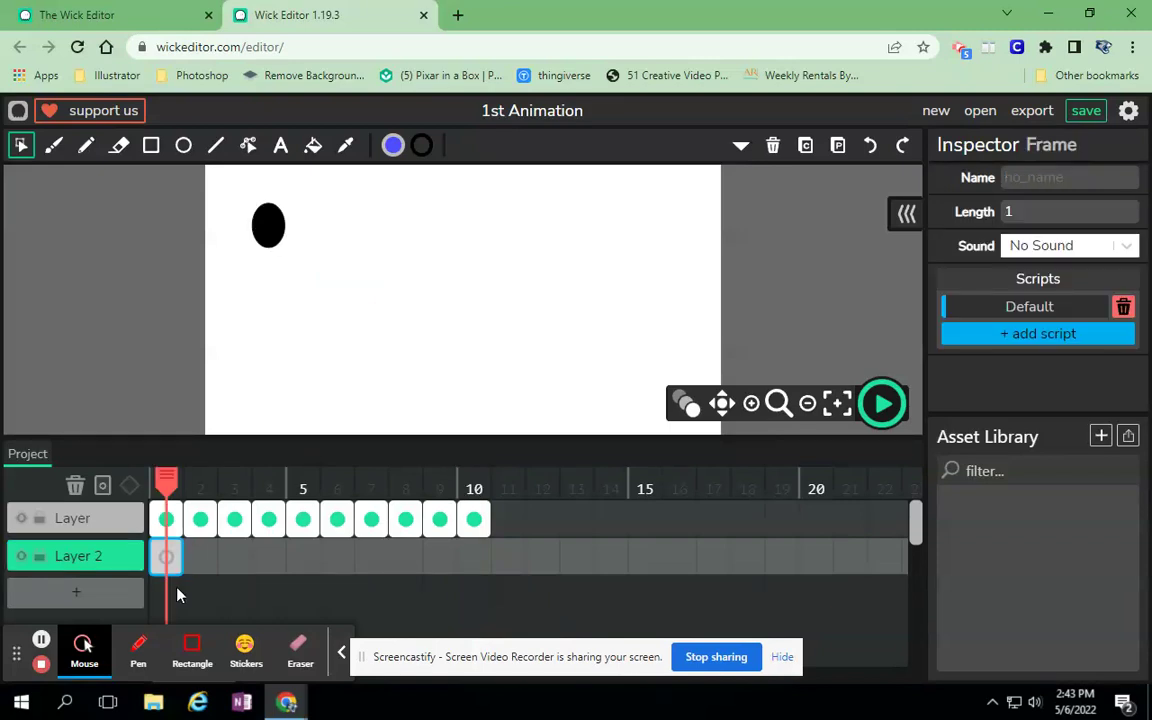
# - Draw a green-filled rectangle near the stage's lower right on Layer 2's frame 1
pyautogui.click(151, 146)
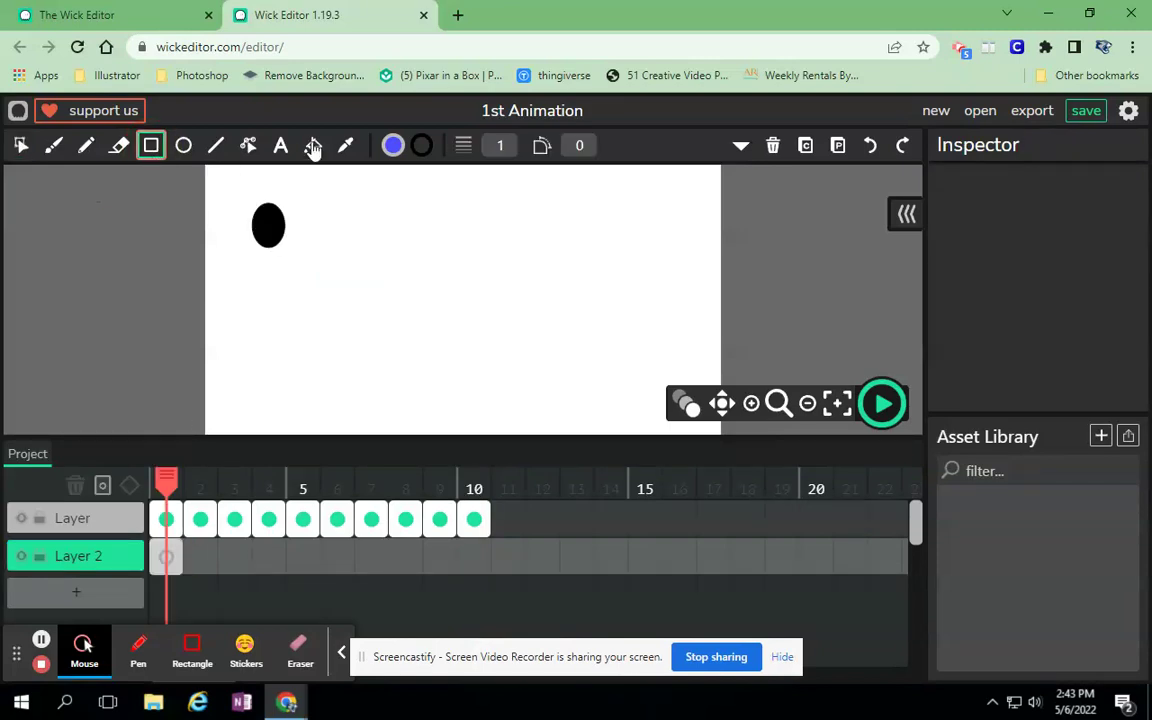
pyautogui.click(392, 146)
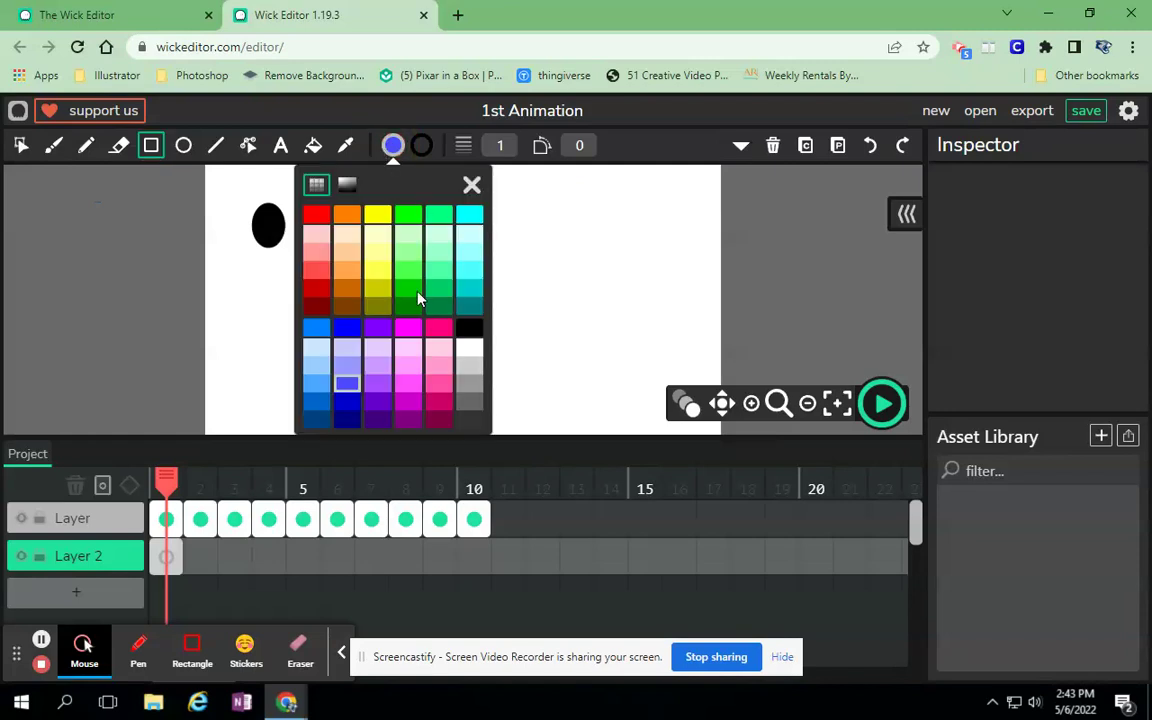
pyautogui.click(408, 288)
pyautogui.moveTo(553, 325); pyautogui.dragTo(669, 414)
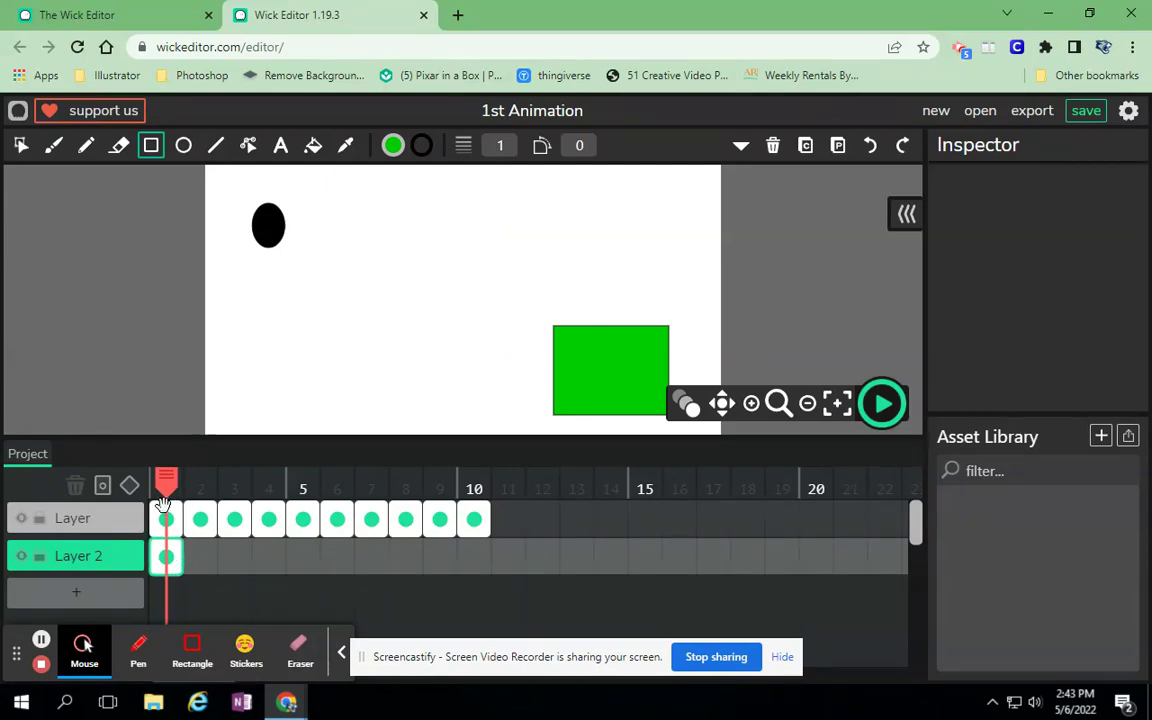
# - Preview the animation playback, stop it, and return to frame 1
pyautogui.click(882, 404)
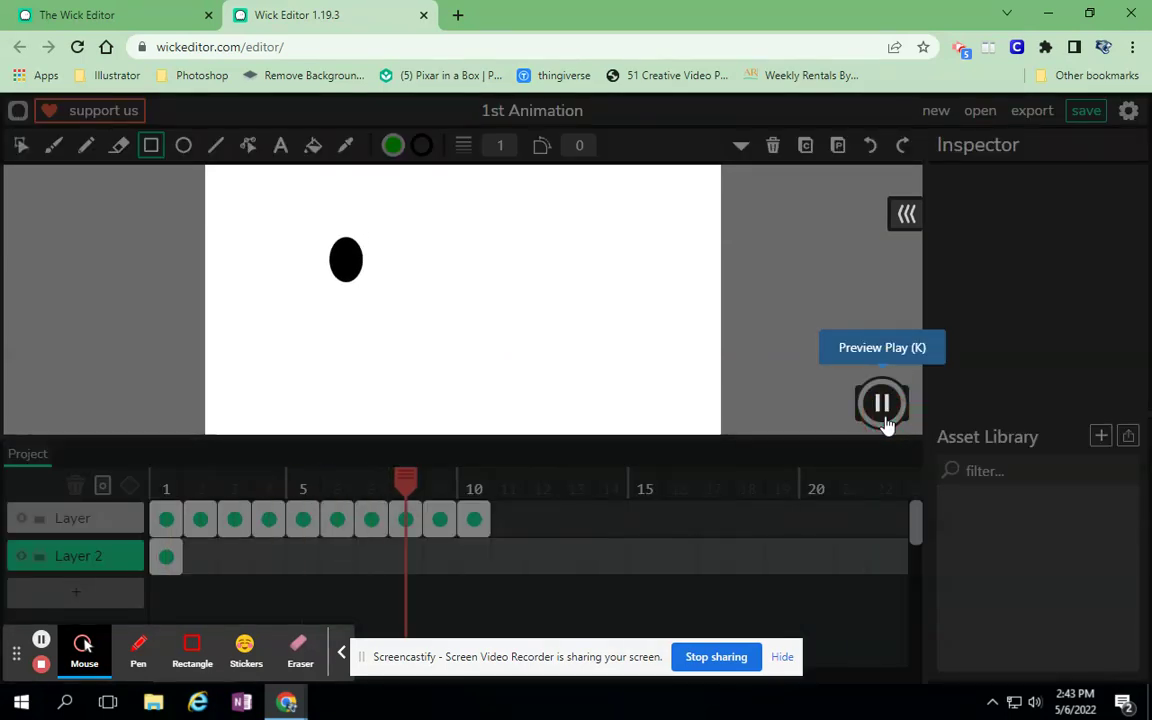
pyautogui.click(882, 404)
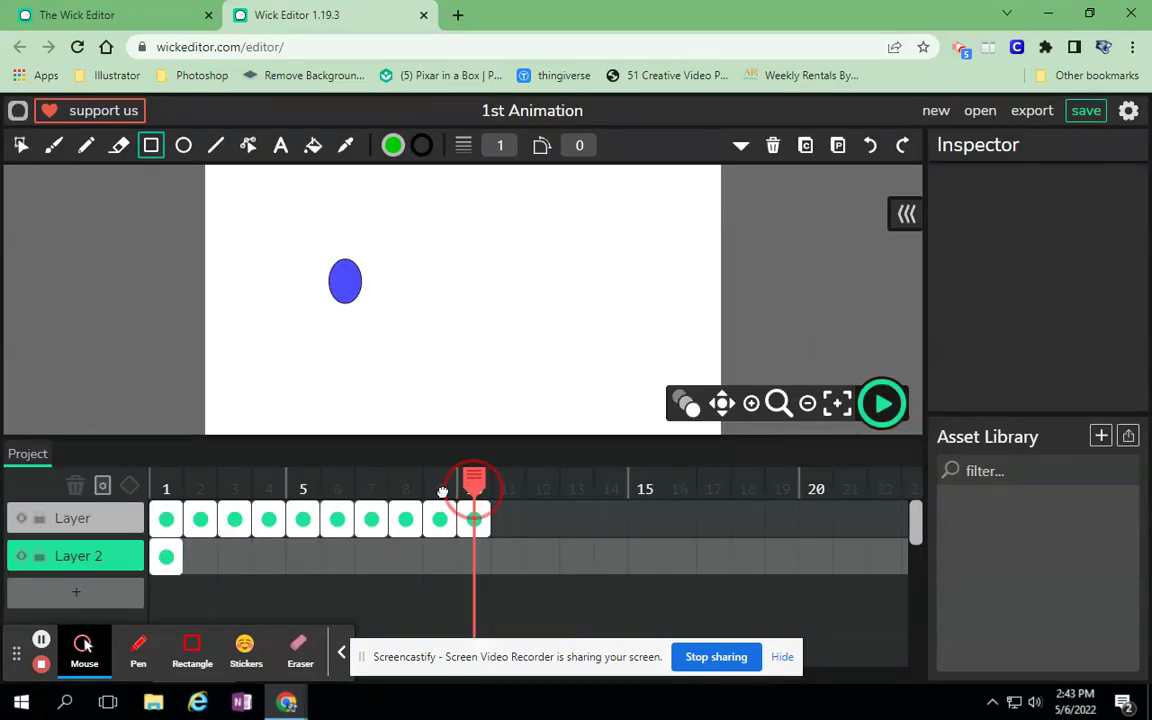
pyautogui.click(166, 488)
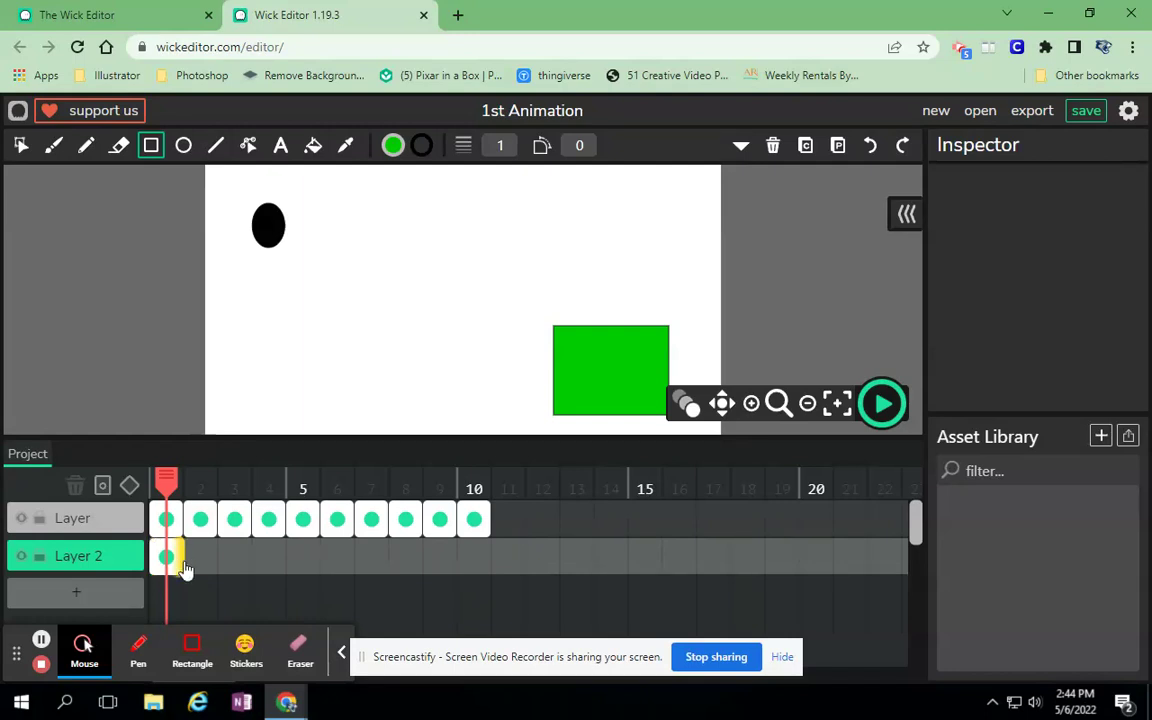
# - Extend Layer 2's frame across frames 1–10, preview playback, then select the first layer at frame 10
pyautogui.moveTo(176, 558); pyautogui.dragTo(483, 560)
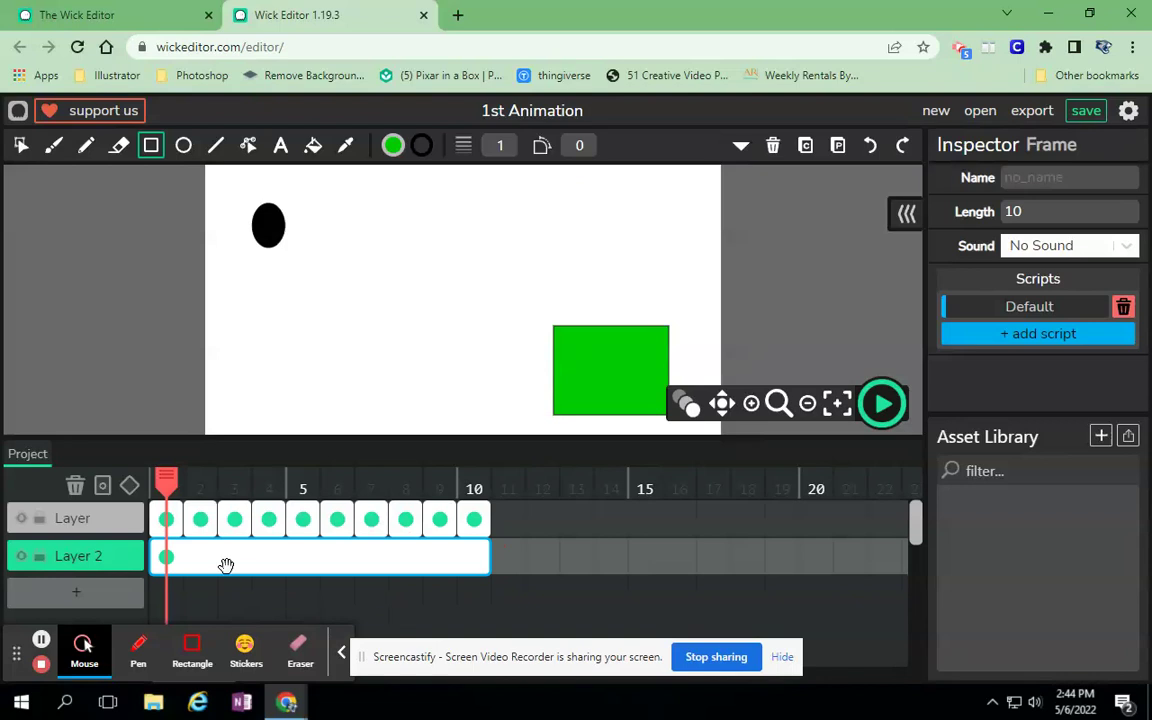
pyautogui.click(876, 408)
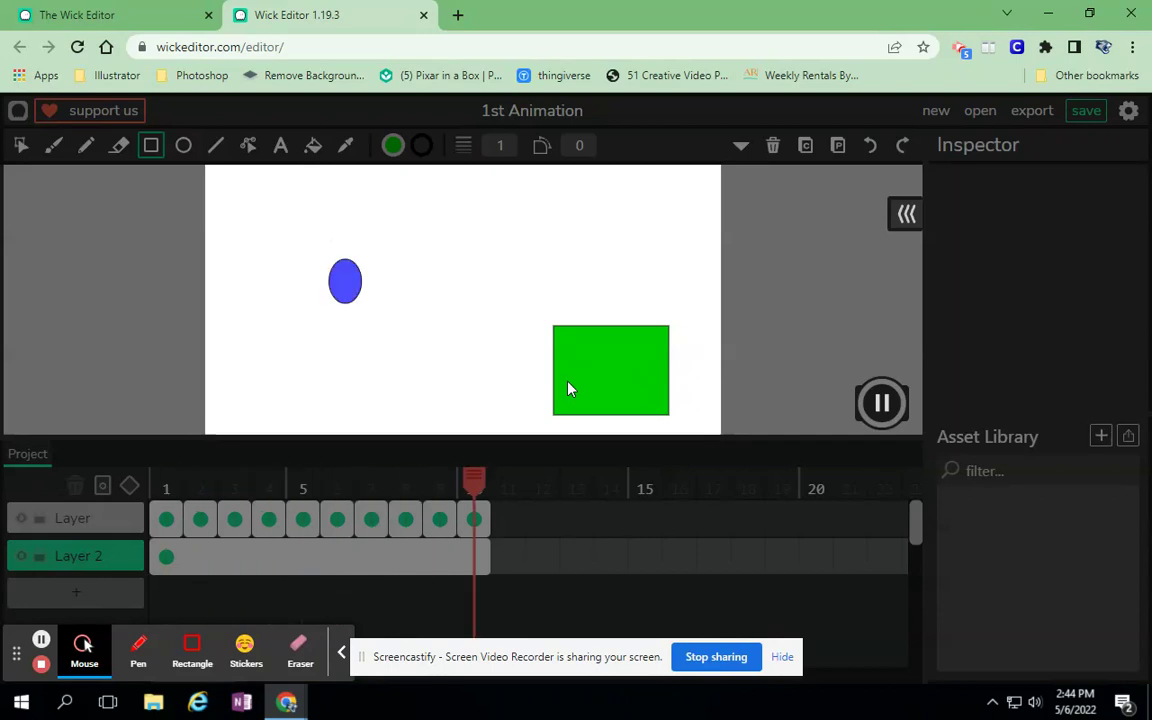
pyautogui.click(880, 404)
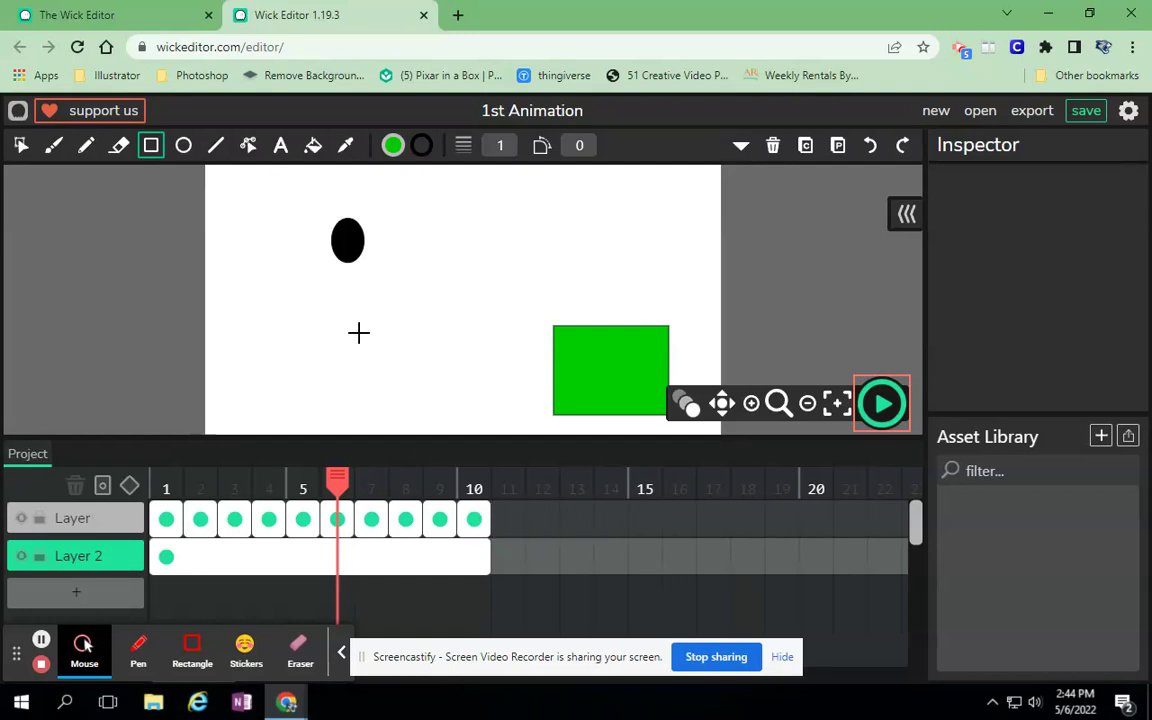
pyautogui.click(473, 518)
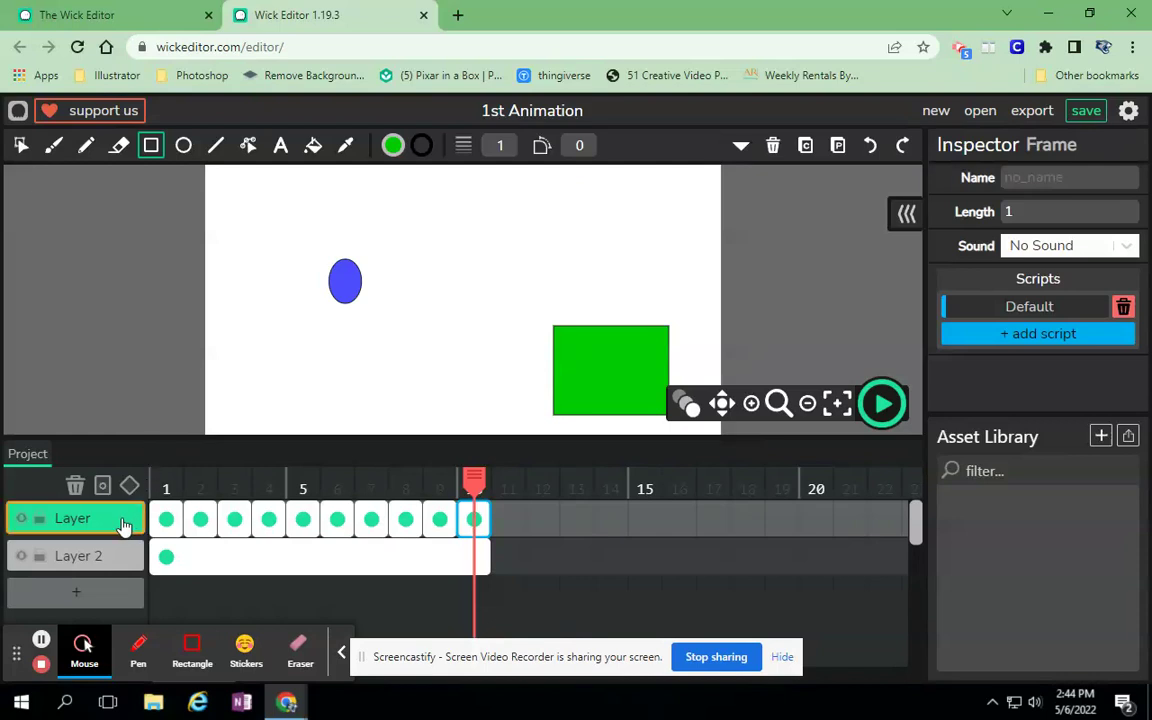
pyautogui.click(79, 523)
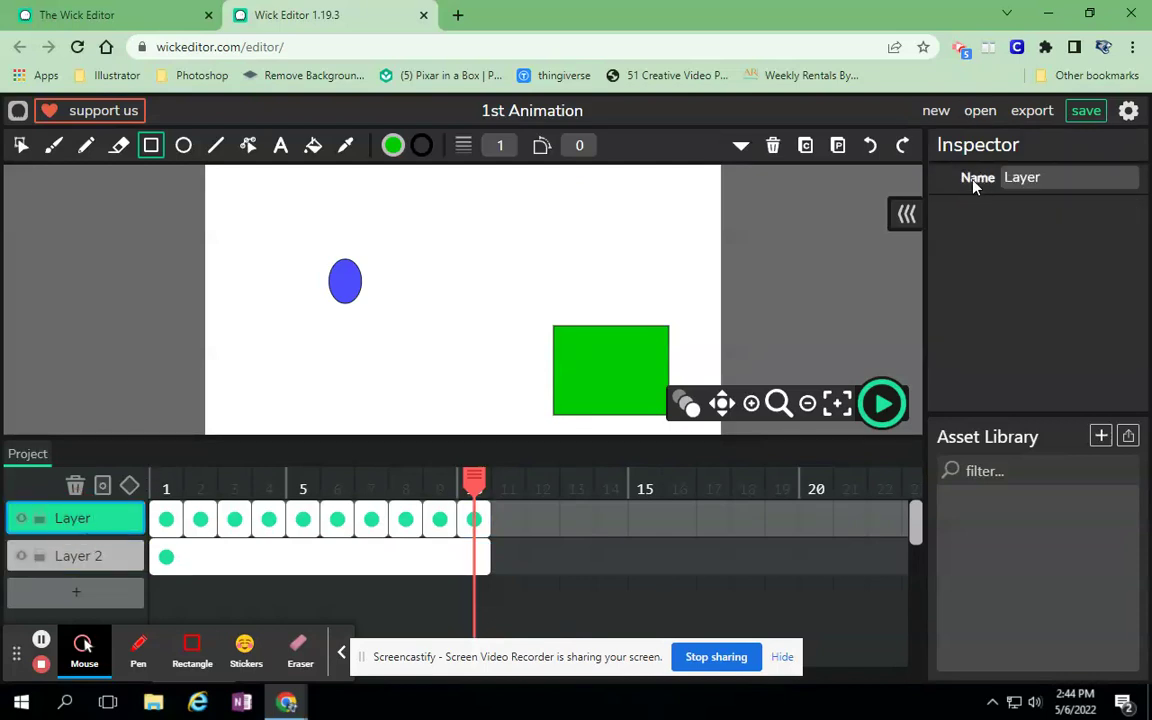
# - Rename the oval's layer 'Circle' and the rectangle's Layer 2 'square' in the Inspector
pyautogui.doubleClick(1002, 180)
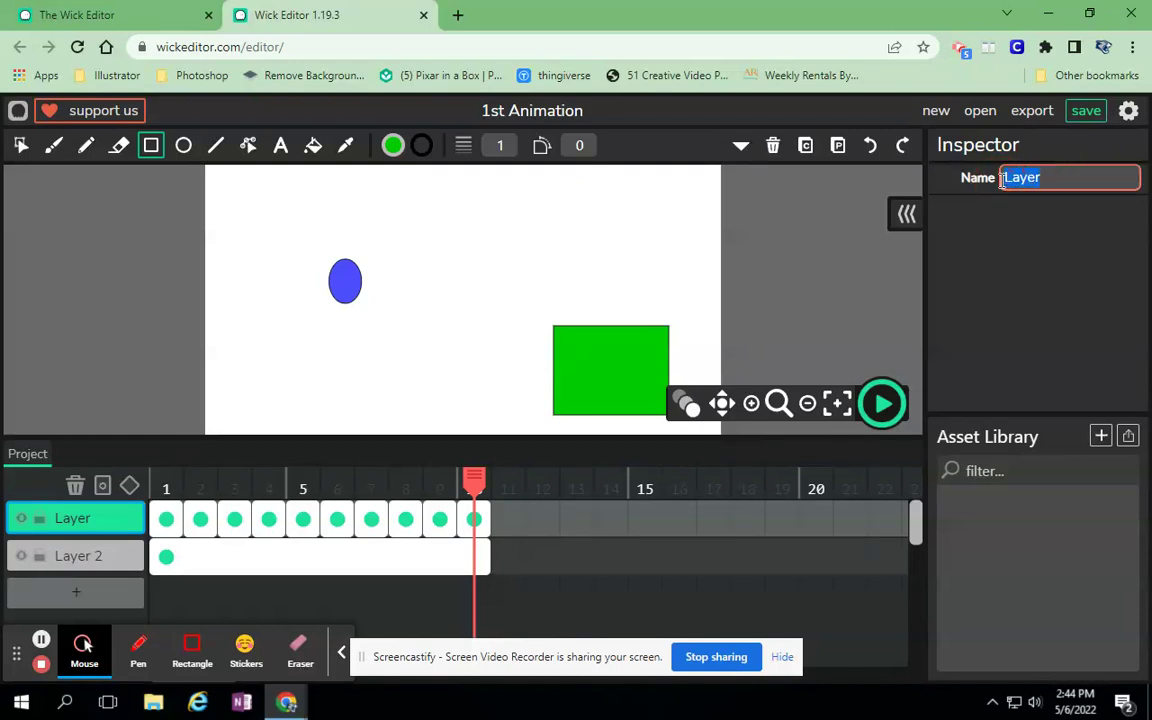
pyautogui.write('Circle')
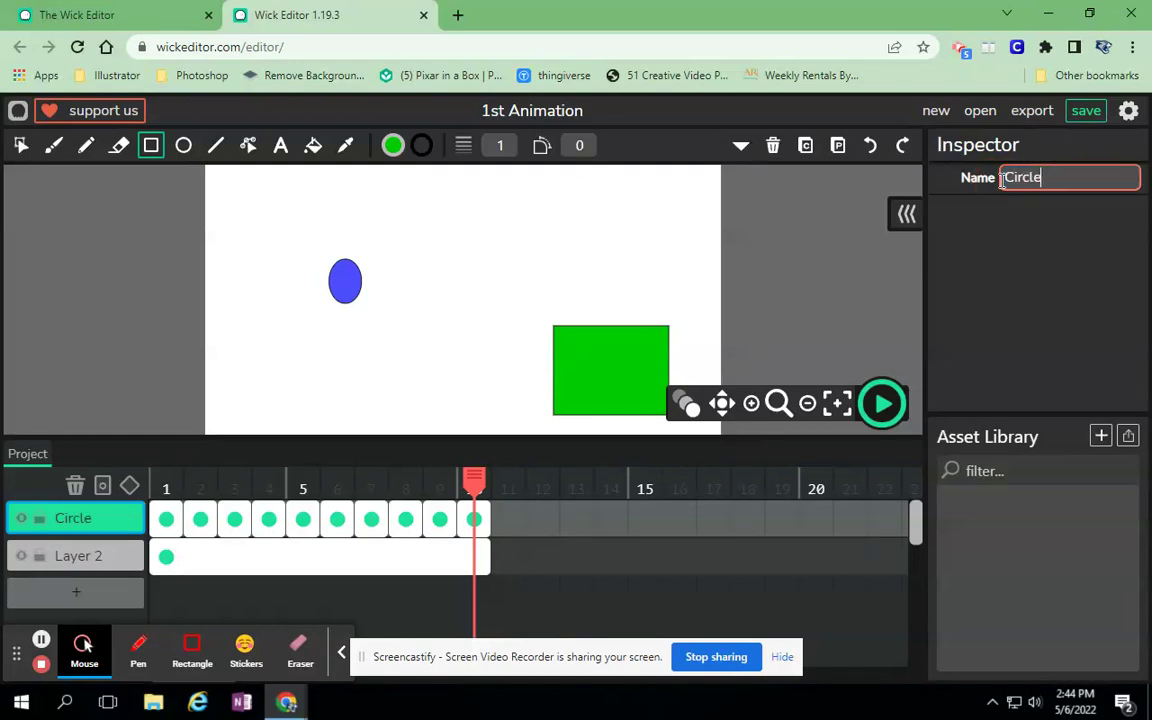
pyautogui.click(85, 555)
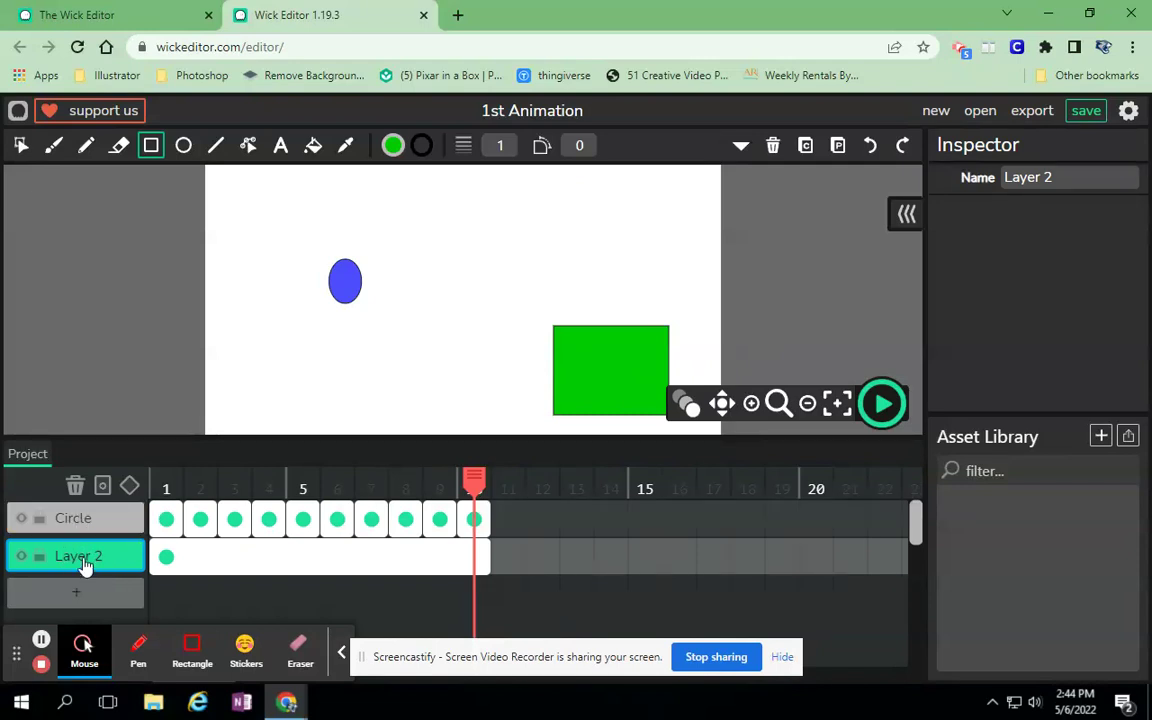
pyautogui.click(977, 188)
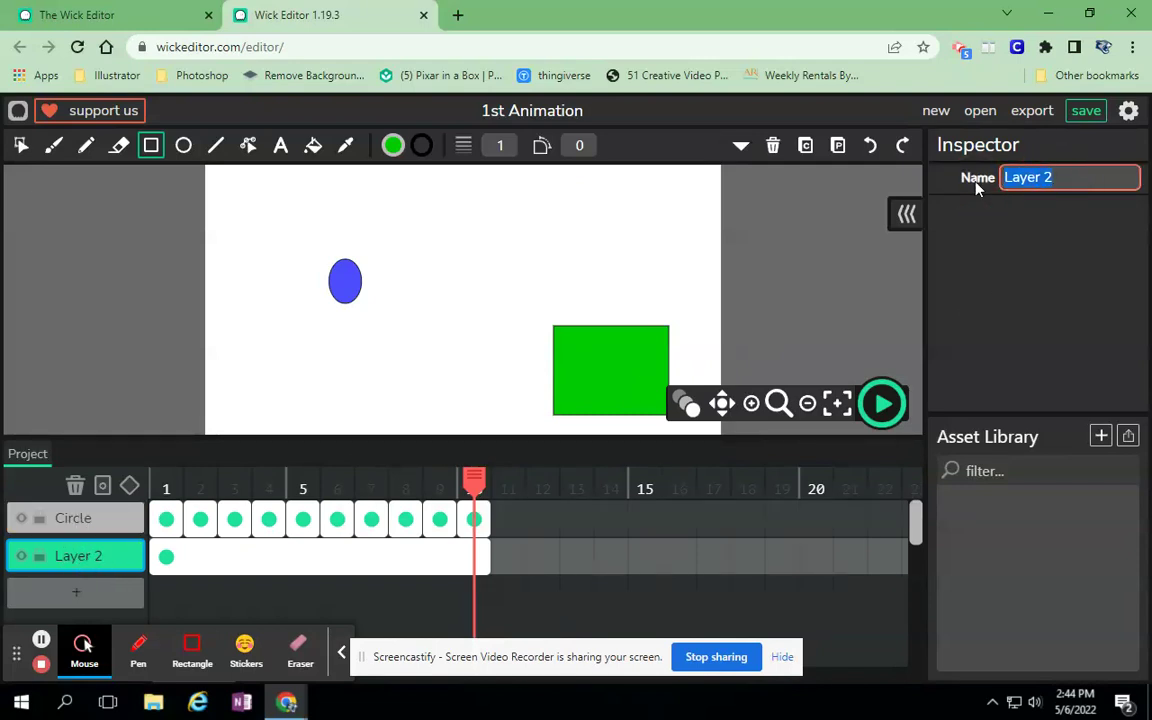
pyautogui.write('square')
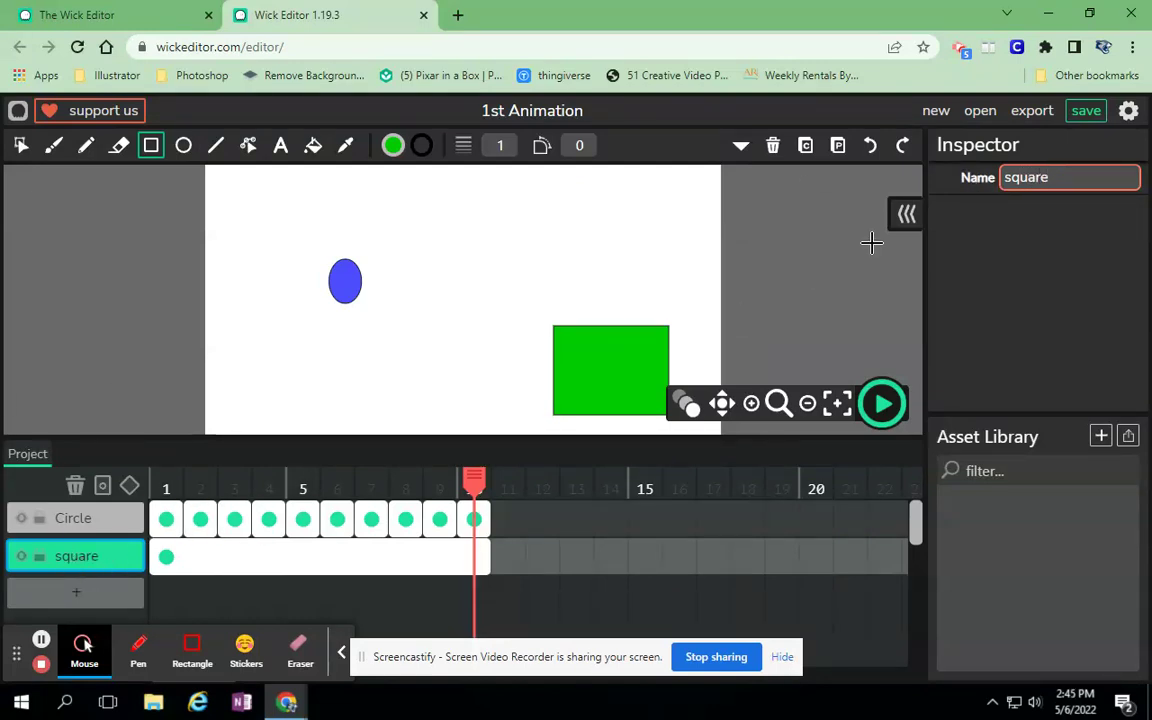
# - Add Layer 3 with a frame at frame 4 and type 'Black Creek' near the stage centre
pyautogui.click(85, 597)
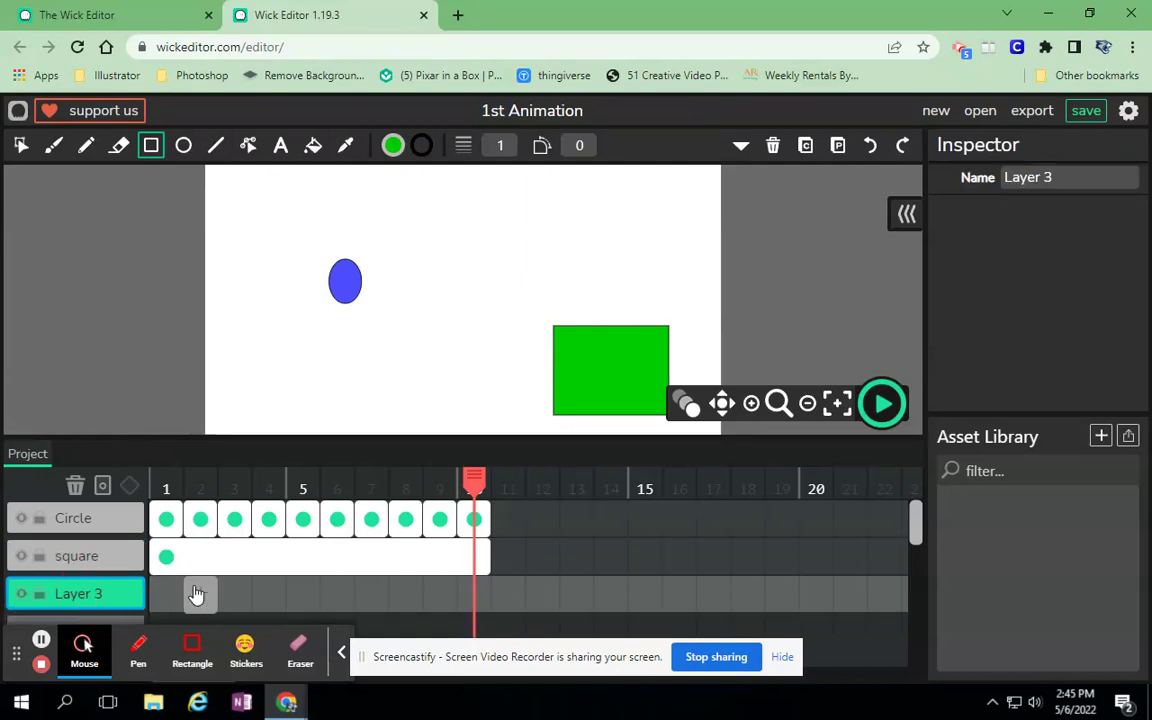
pyautogui.click(270, 598)
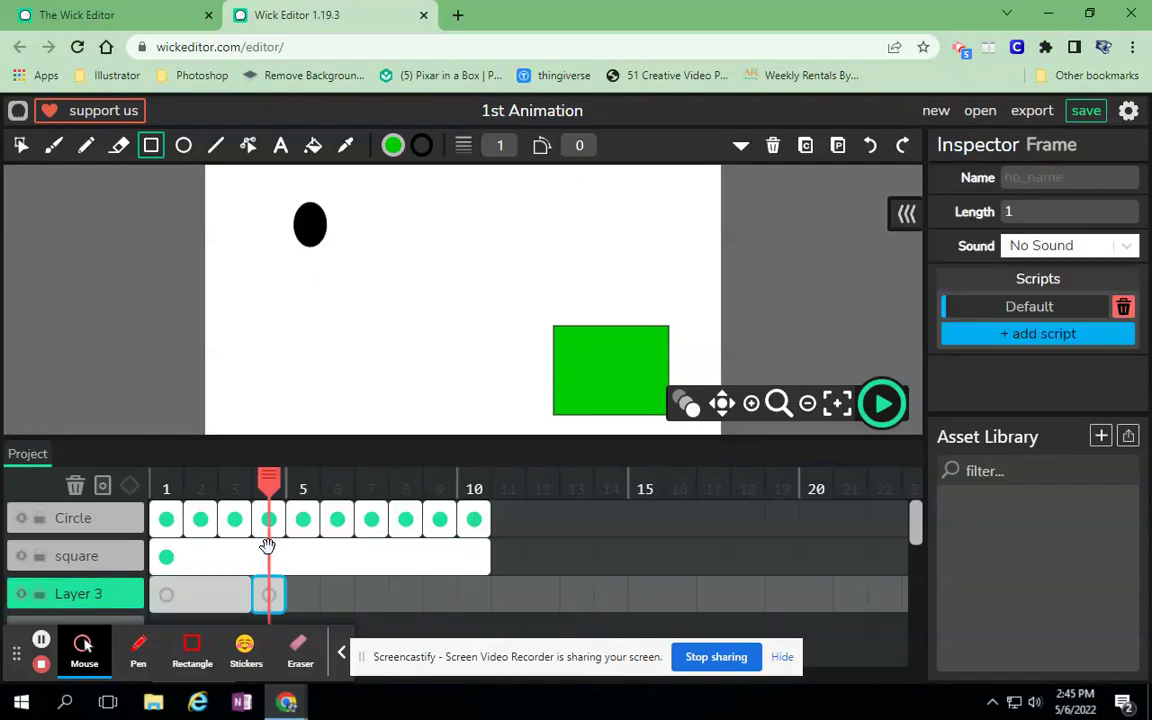
pyautogui.click(281, 146)
pyautogui.click(337, 326)
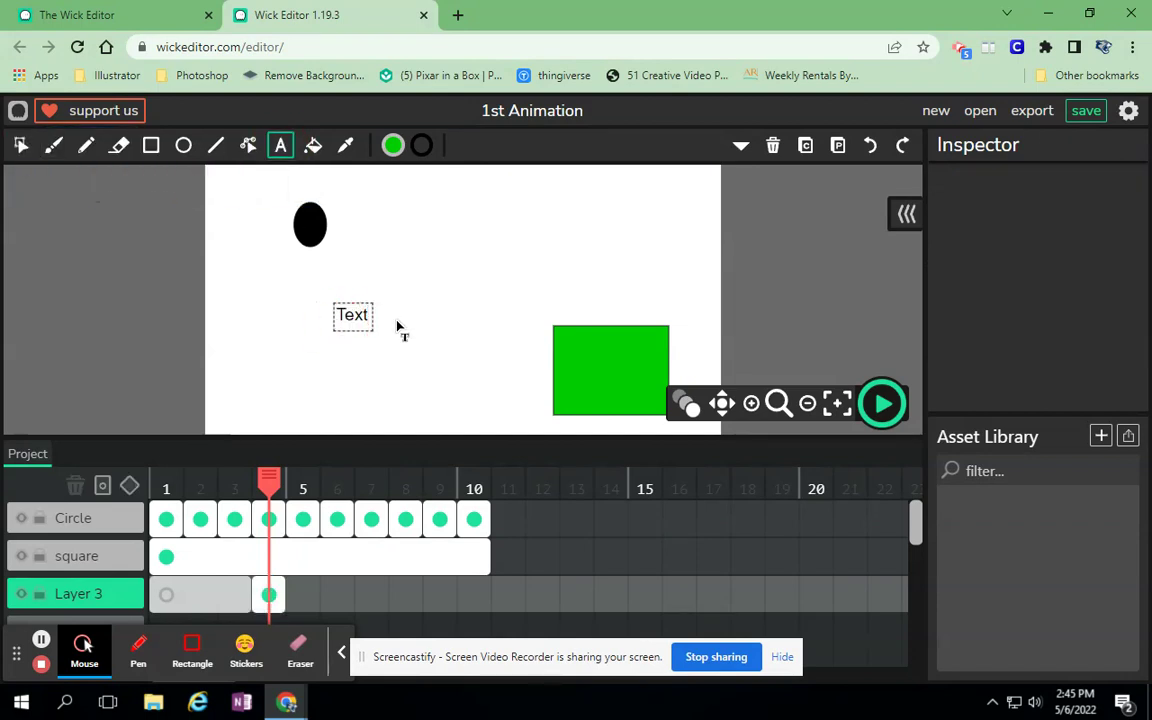
pyautogui.write('Black Creek')
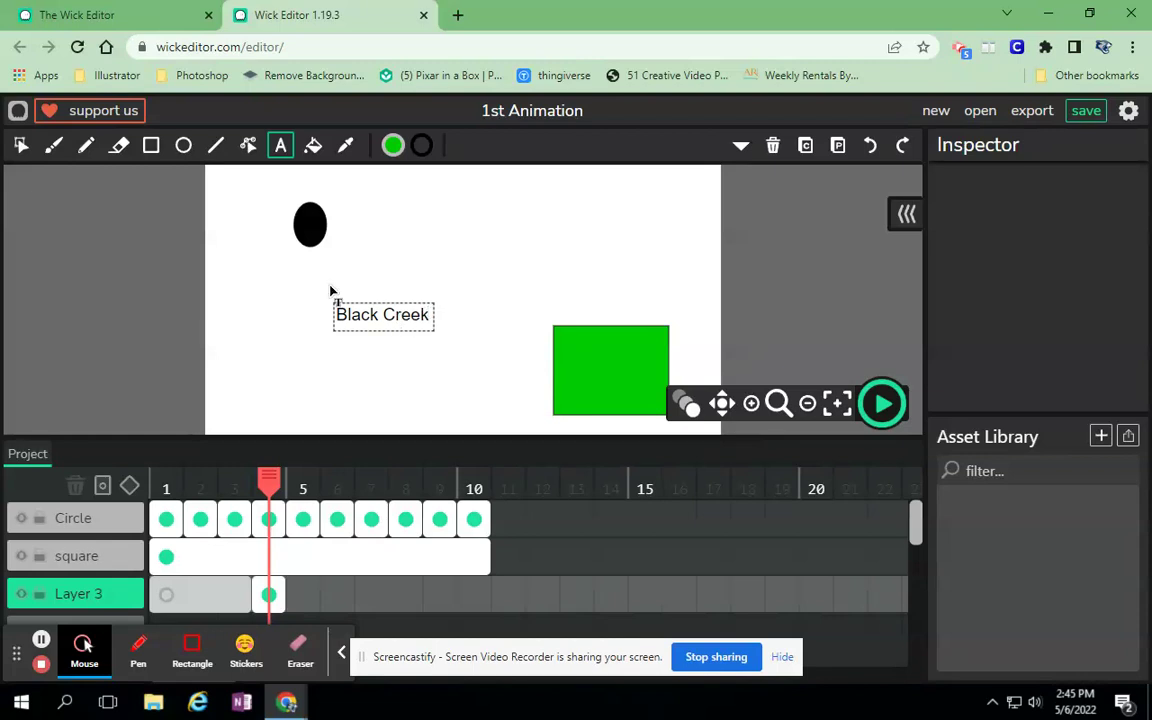
# - Scale the Black Creek text up to span the stage and reposition it
pyautogui.click(21, 145)
pyautogui.click(426, 310)
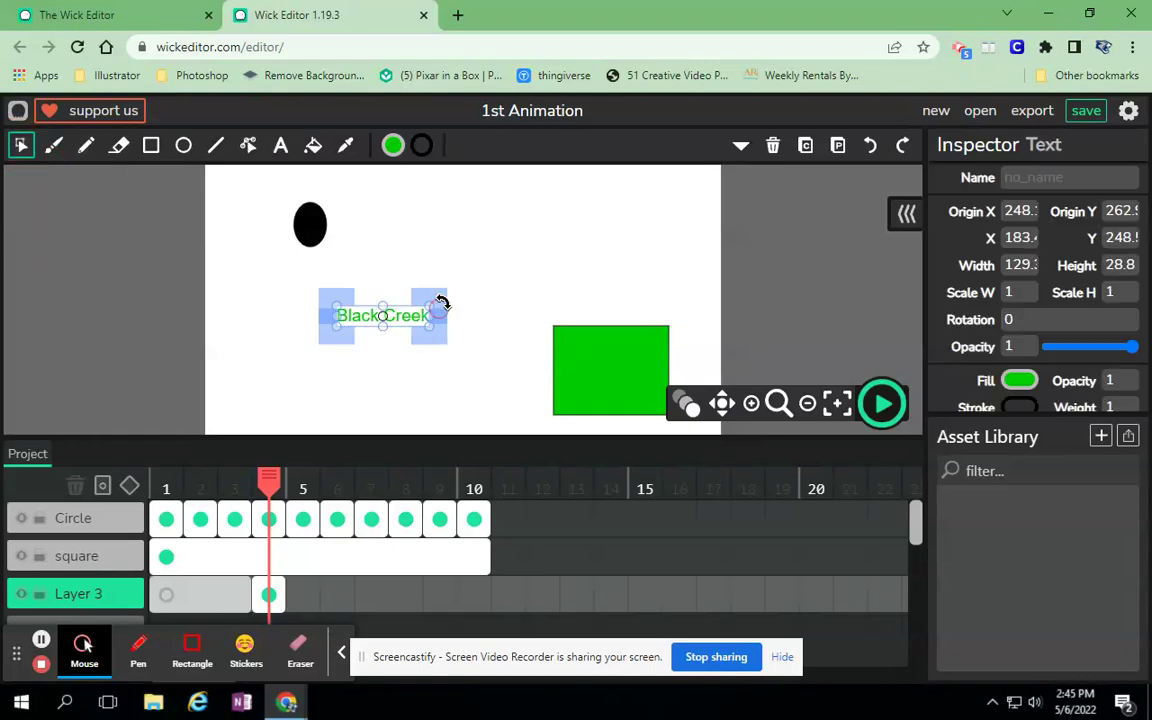
pyautogui.moveTo(427, 305); pyautogui.dragTo(672, 203)
pyautogui.moveTo(340, 330); pyautogui.dragTo(432, 326)
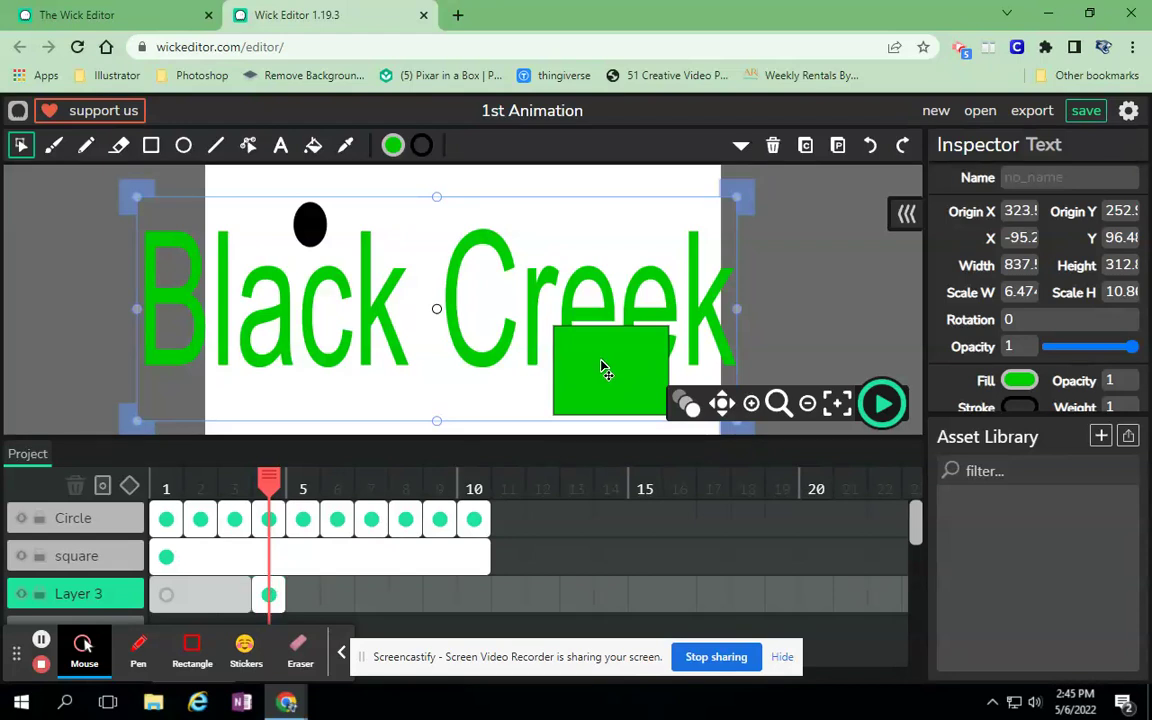
# - Move Layer 3 up the timeline's layer stack, above the Circle layer
pyautogui.click(74, 590)
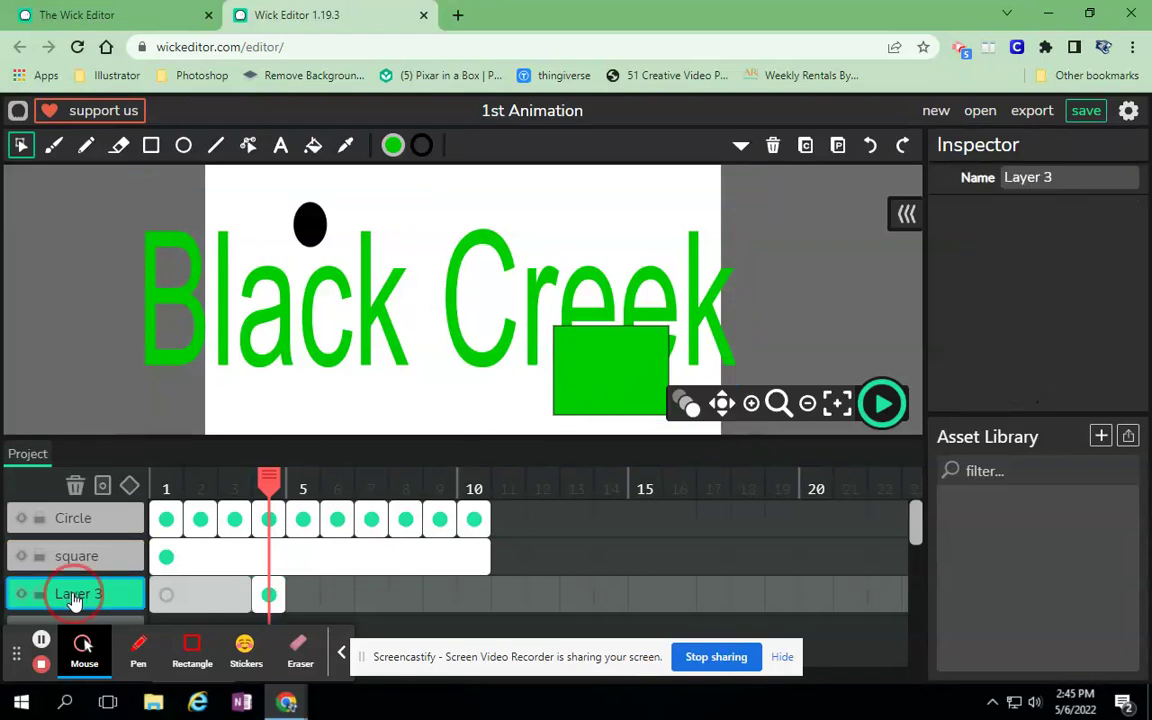
pyautogui.moveTo(75, 550); pyautogui.dragTo(72, 600)
pyautogui.moveTo(73, 547); pyautogui.dragTo(72, 553)
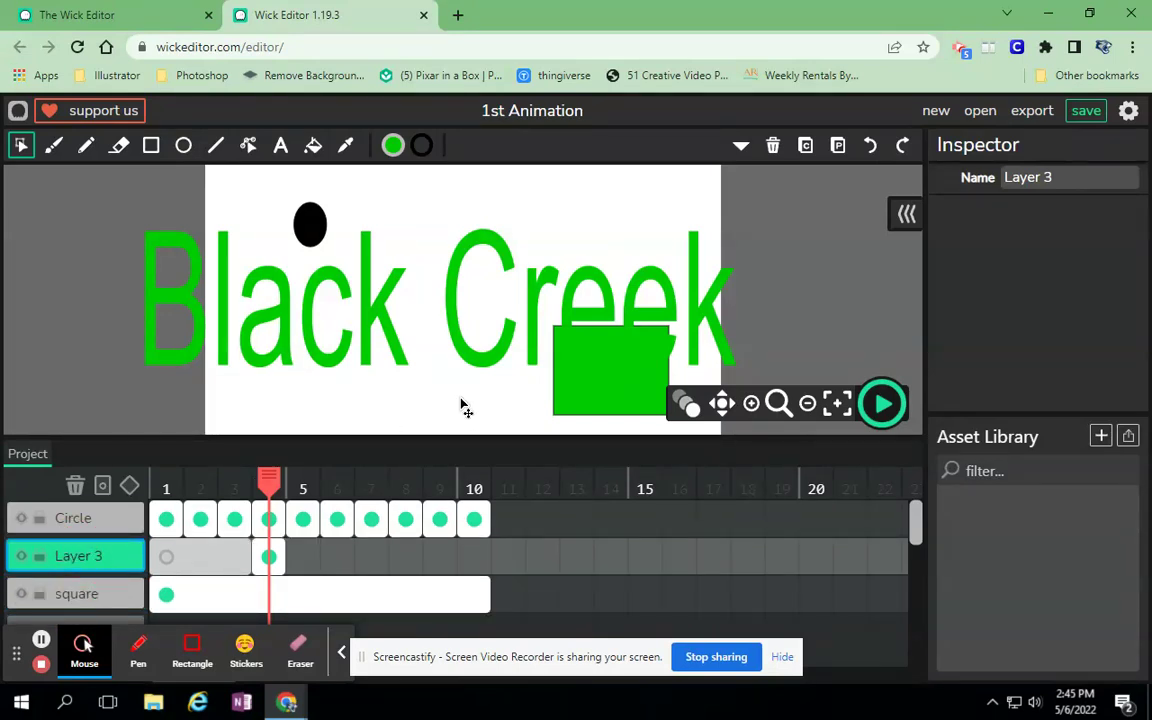
pyautogui.click(248, 489)
pyautogui.click(270, 488)
pyautogui.moveTo(92, 555); pyautogui.dragTo(78, 508)
# - Select the Black Creek text and change its fill colour to pink
pyautogui.click(352, 340)
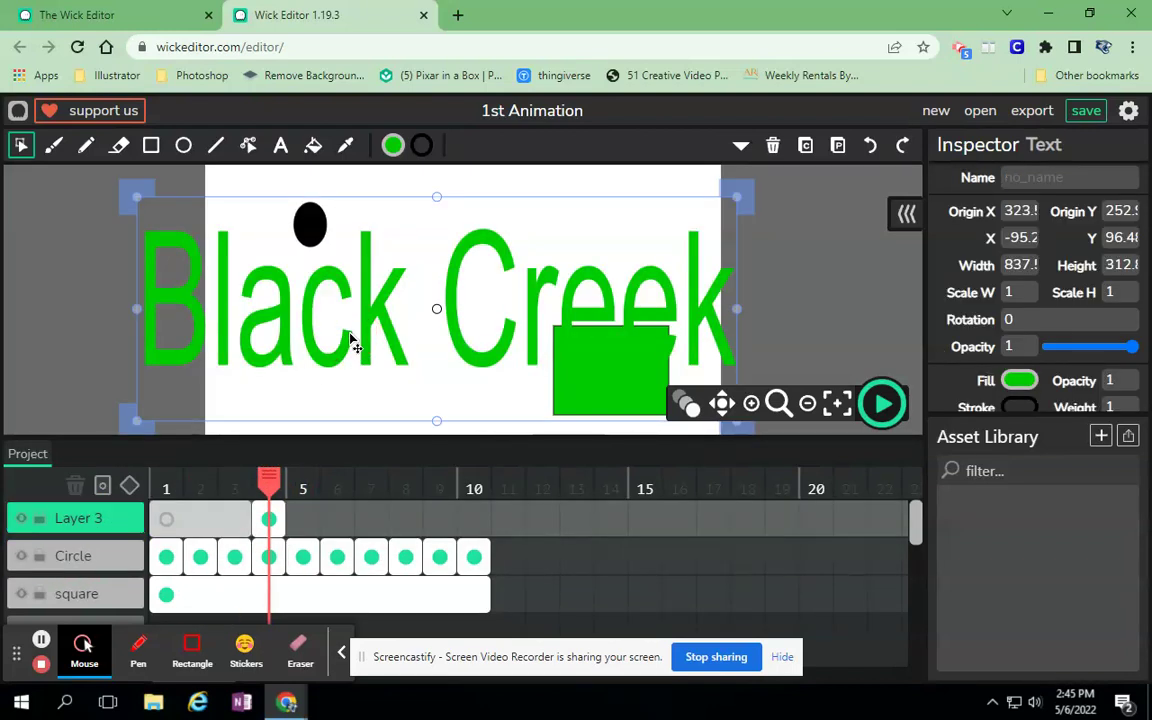
pyautogui.click(350, 338)
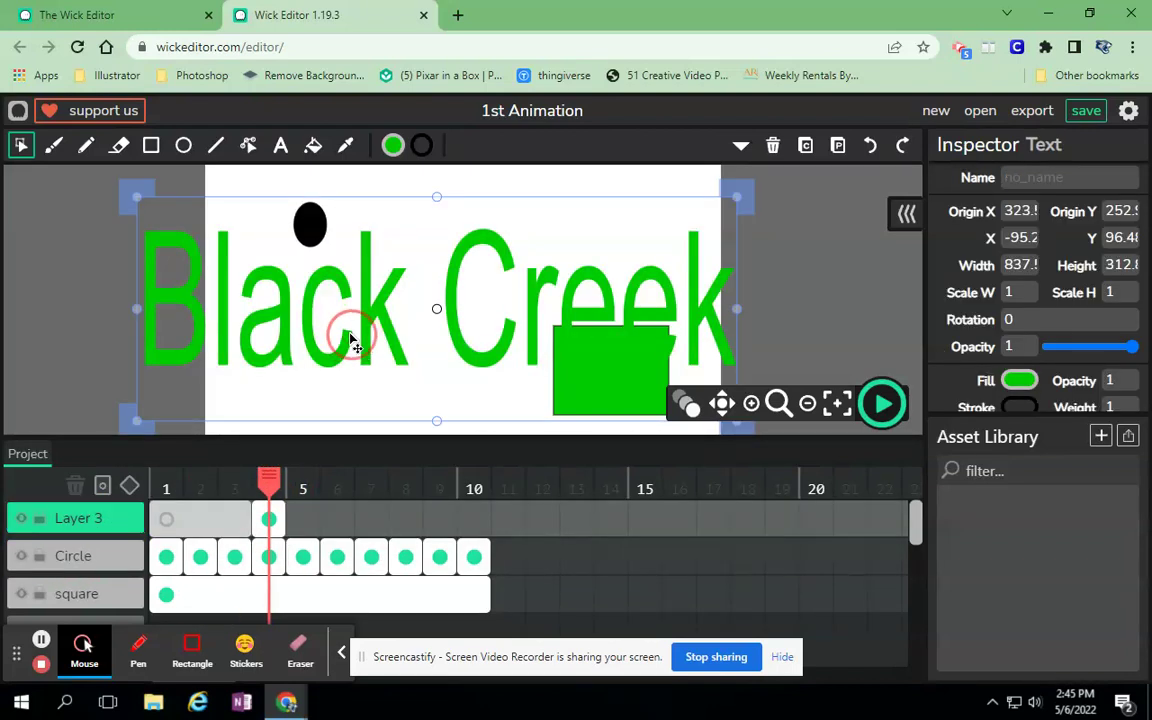
pyautogui.click(203, 320)
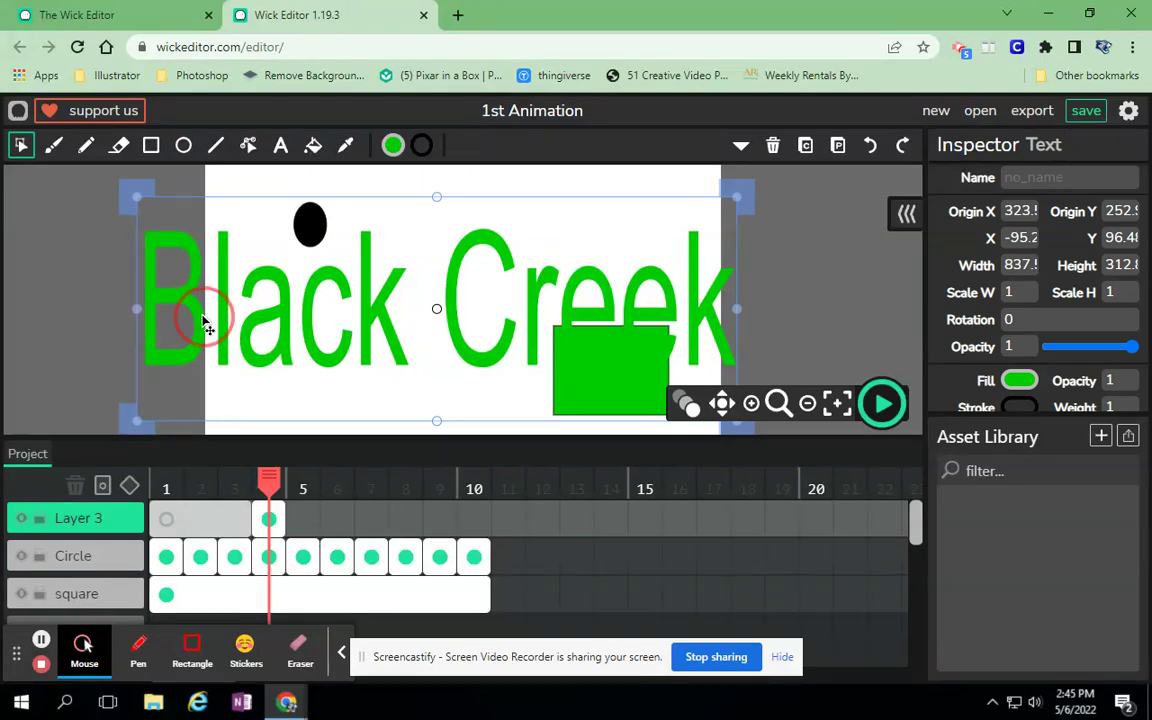
pyautogui.click(1016, 382)
pyautogui.click(938, 463)
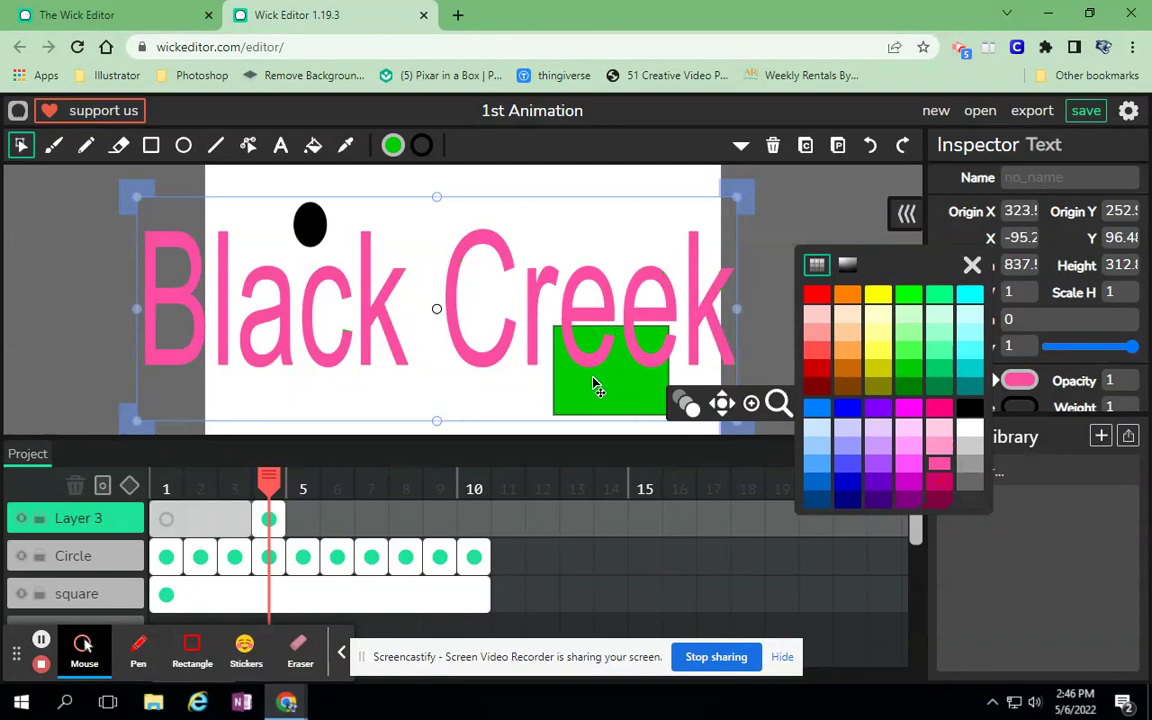
# - Drag Layer 3 to the very top of the layer list
pyautogui.moveTo(80, 525); pyautogui.dragTo(78, 598)
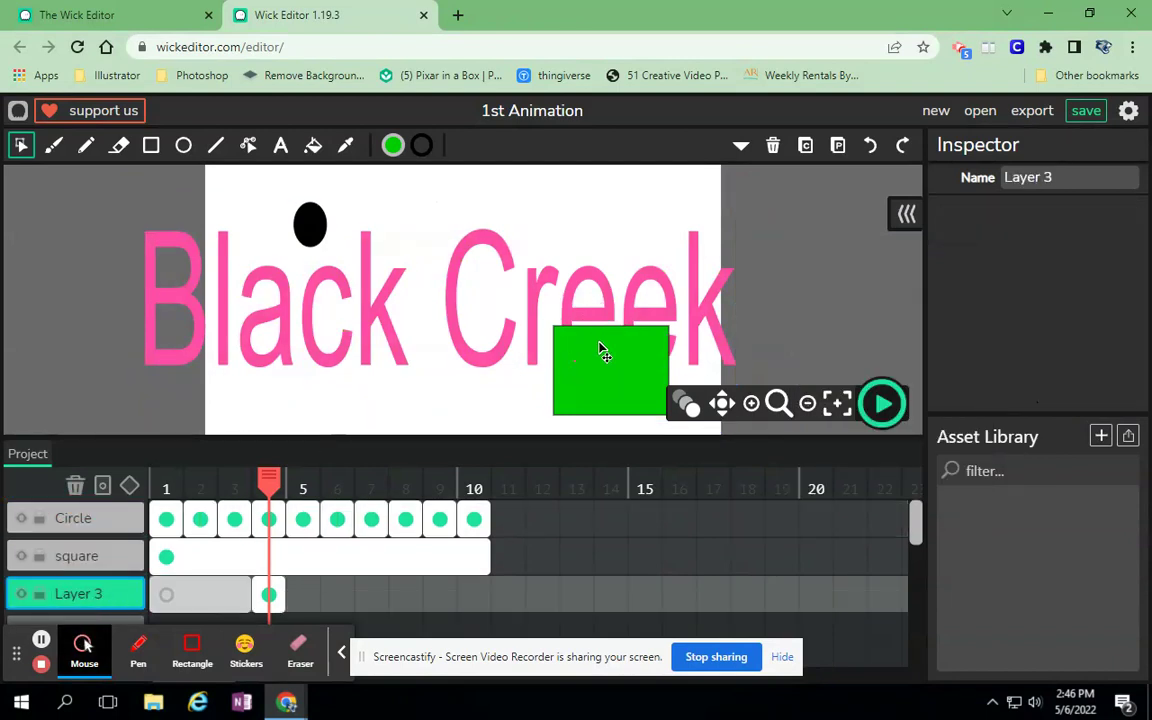
pyautogui.moveTo(103, 589); pyautogui.dragTo(86, 518)
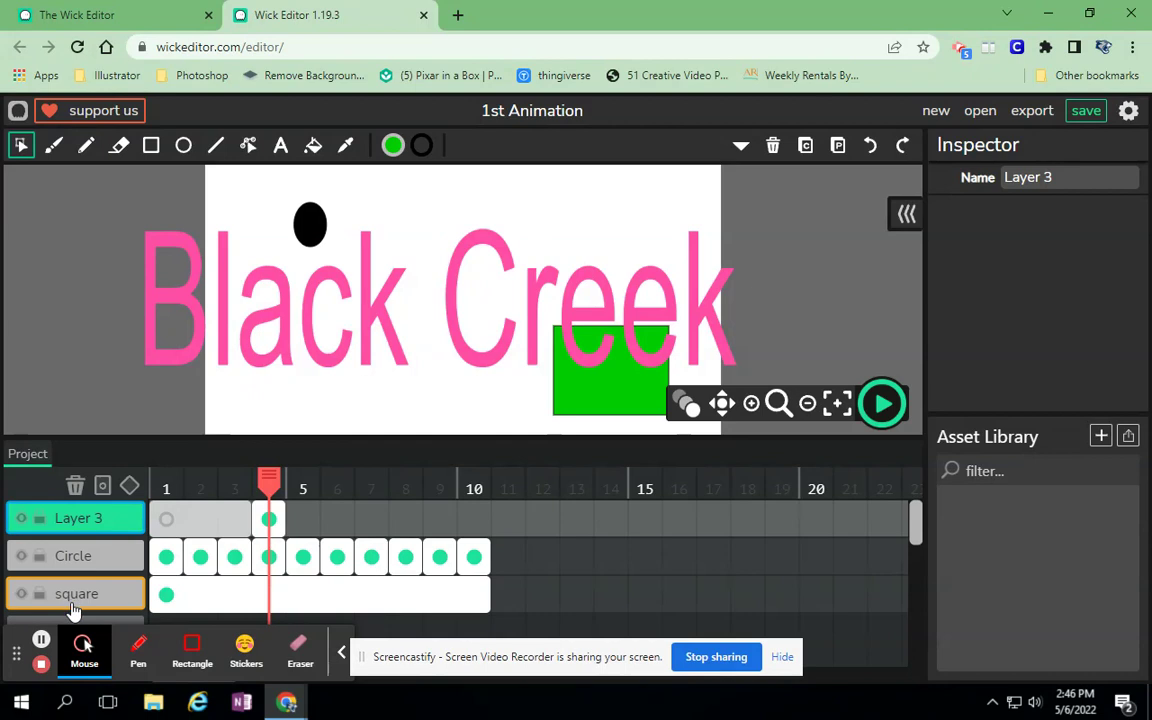
pyautogui.click(984, 183)
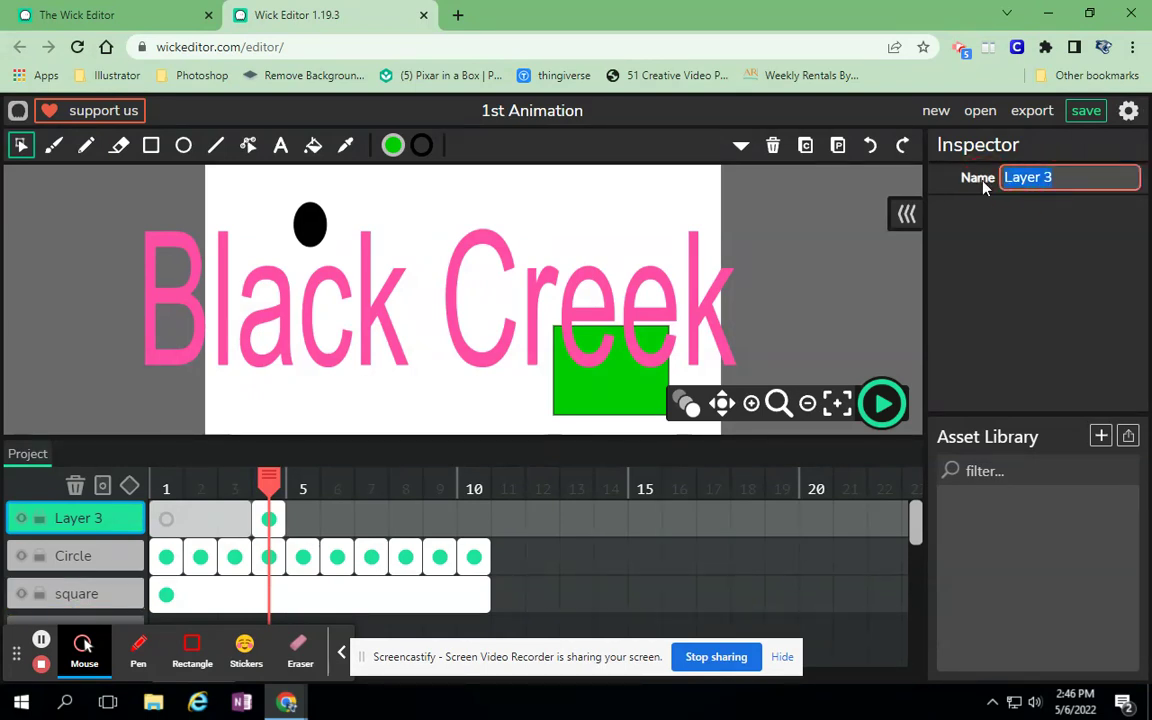
# - Rename Layer 3 to 'BC' and move its Black Creek keyframe from frame 4 to frame 1
pyautogui.write('BC')
pyautogui.click(778, 291)
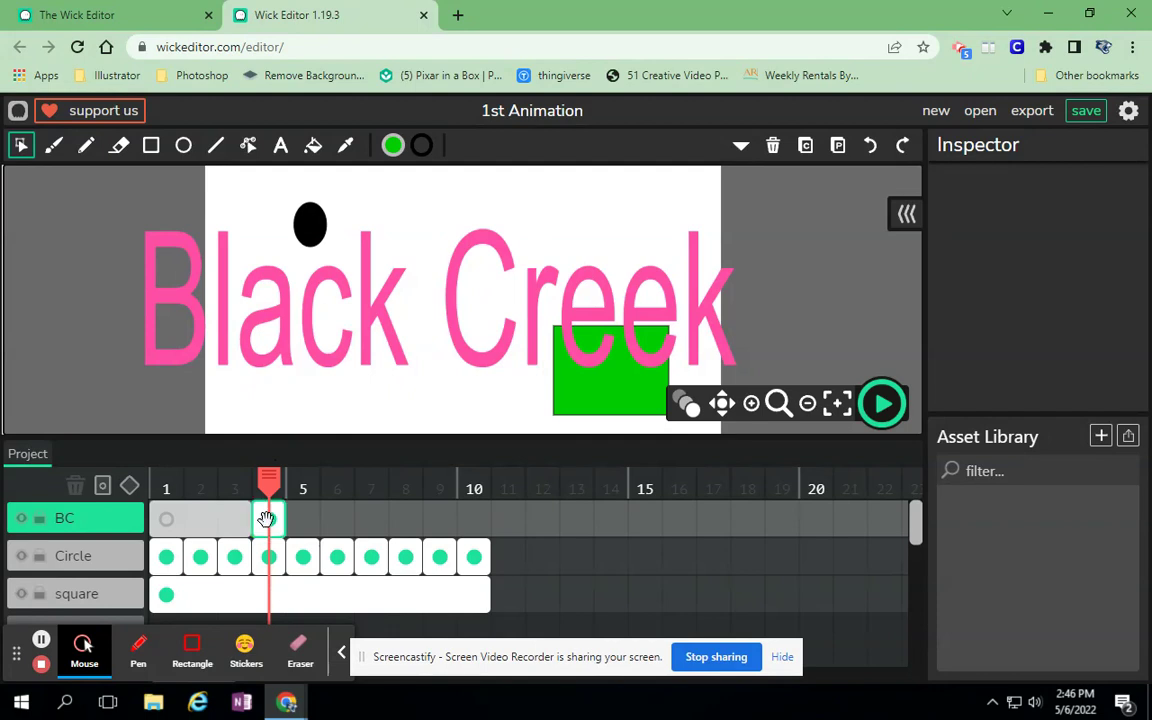
pyautogui.moveTo(267, 518); pyautogui.dragTo(166, 518)
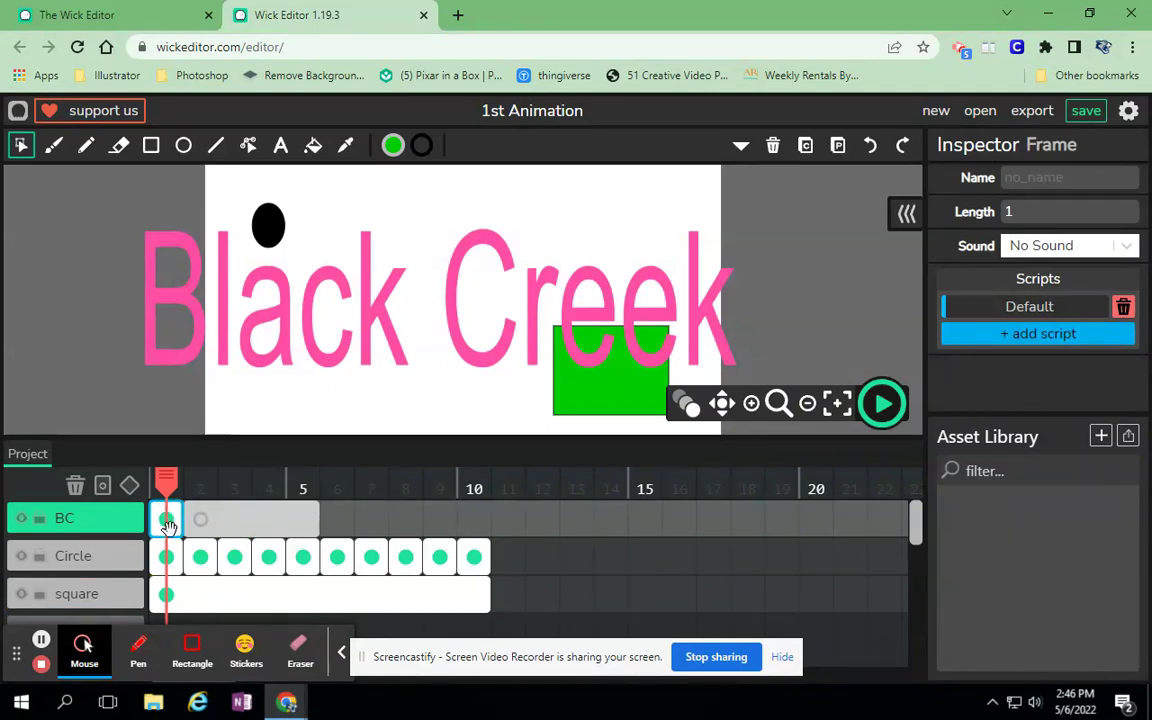
pyautogui.moveTo(166, 480)
pyautogui.mouseDown()
pyautogui.moveTo(303, 483)
pyautogui.moveTo(168, 500)
pyautogui.mouseUp()
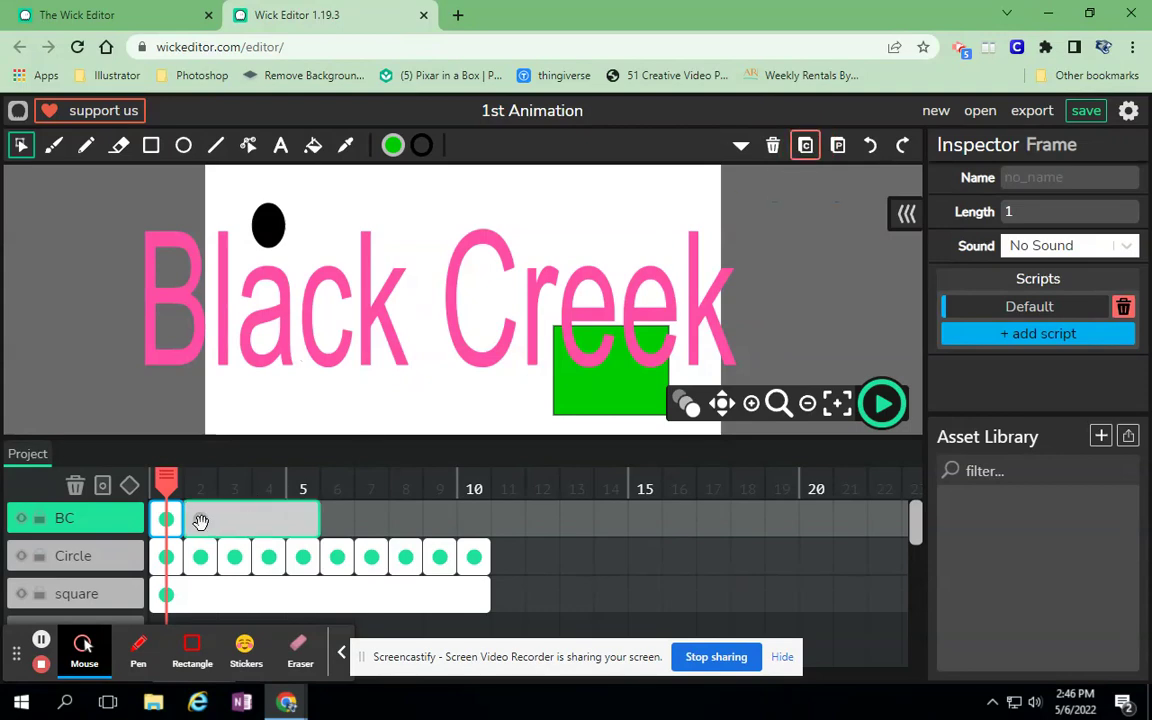
# - Paste Black Creek copies into frames 2 and 3, each shifted further right and up
pyautogui.click(200, 518)
pyautogui.click(838, 145)
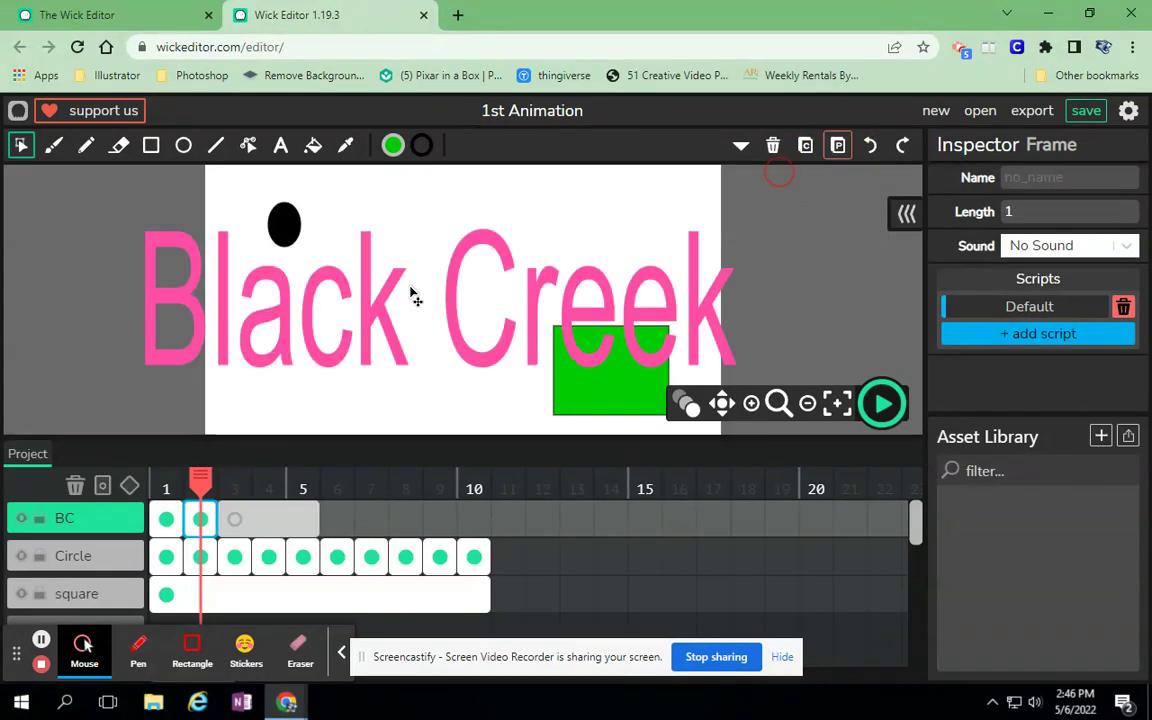
pyautogui.moveTo(352, 308); pyautogui.dragTo(395, 308)
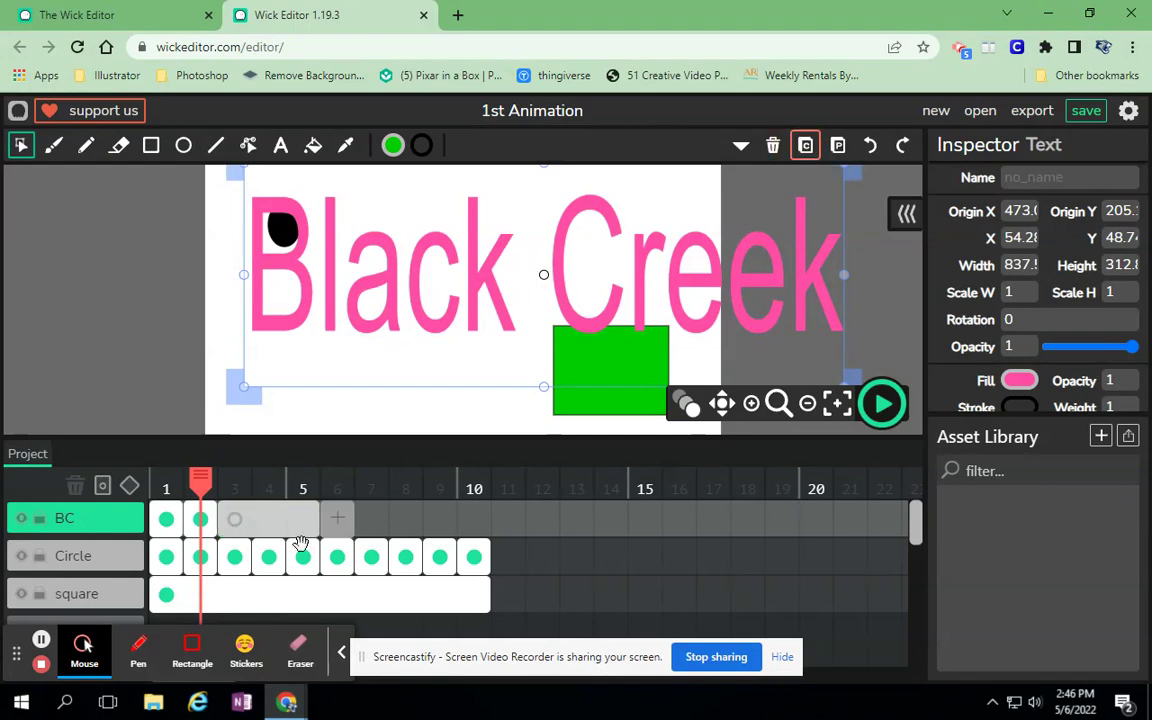
pyautogui.click(228, 520)
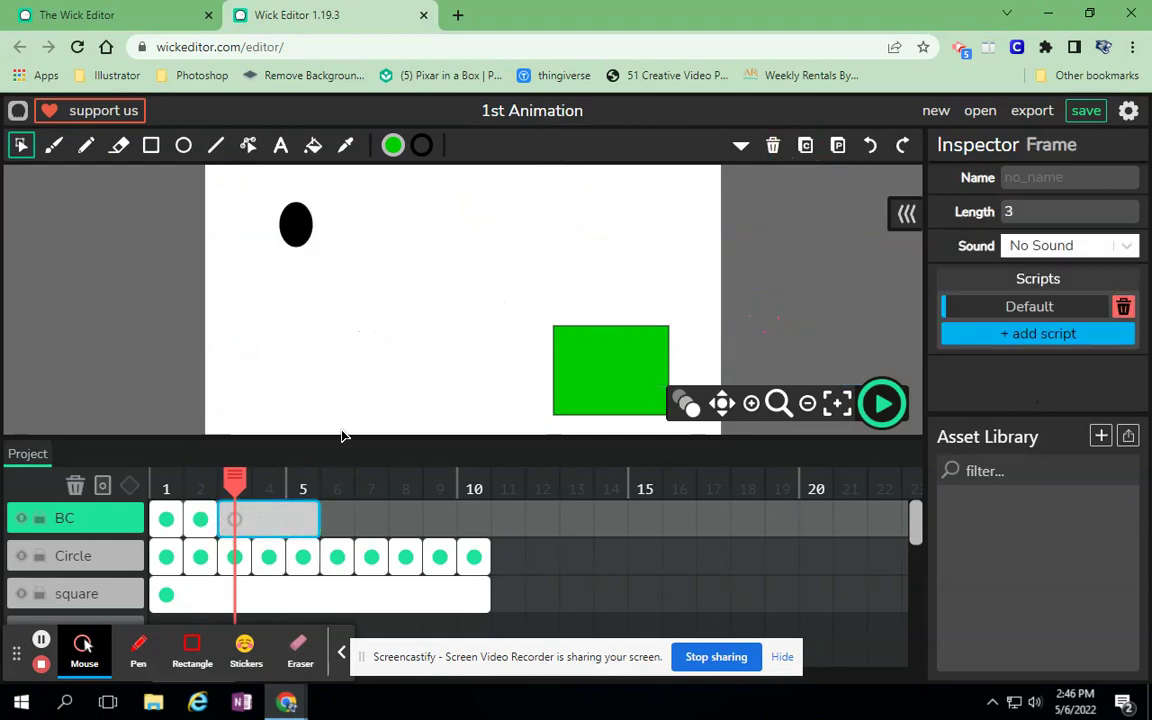
pyautogui.click(838, 145)
pyautogui.moveTo(462, 303); pyautogui.dragTo(533, 268)
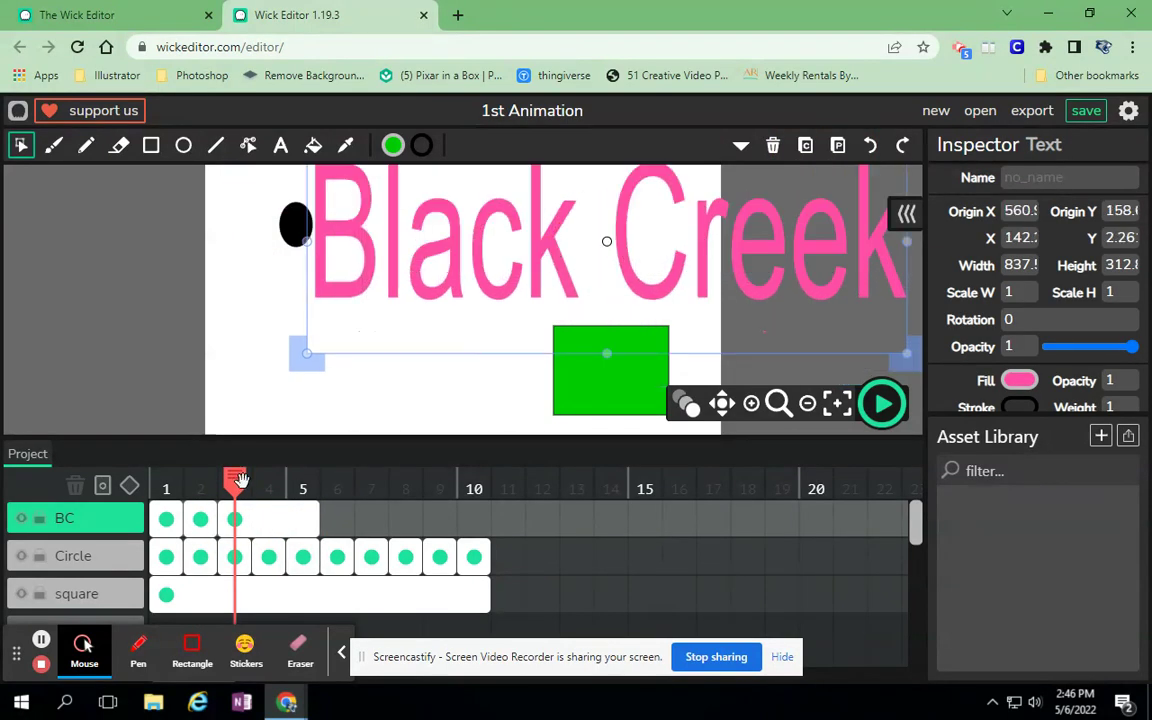
# - Extend the BC layer's last keyframe so it ends at frame 10
pyautogui.moveTo(240, 481)
pyautogui.mouseDown()
pyautogui.moveTo(172, 481)
pyautogui.moveTo(240, 485)
pyautogui.mouseUp()
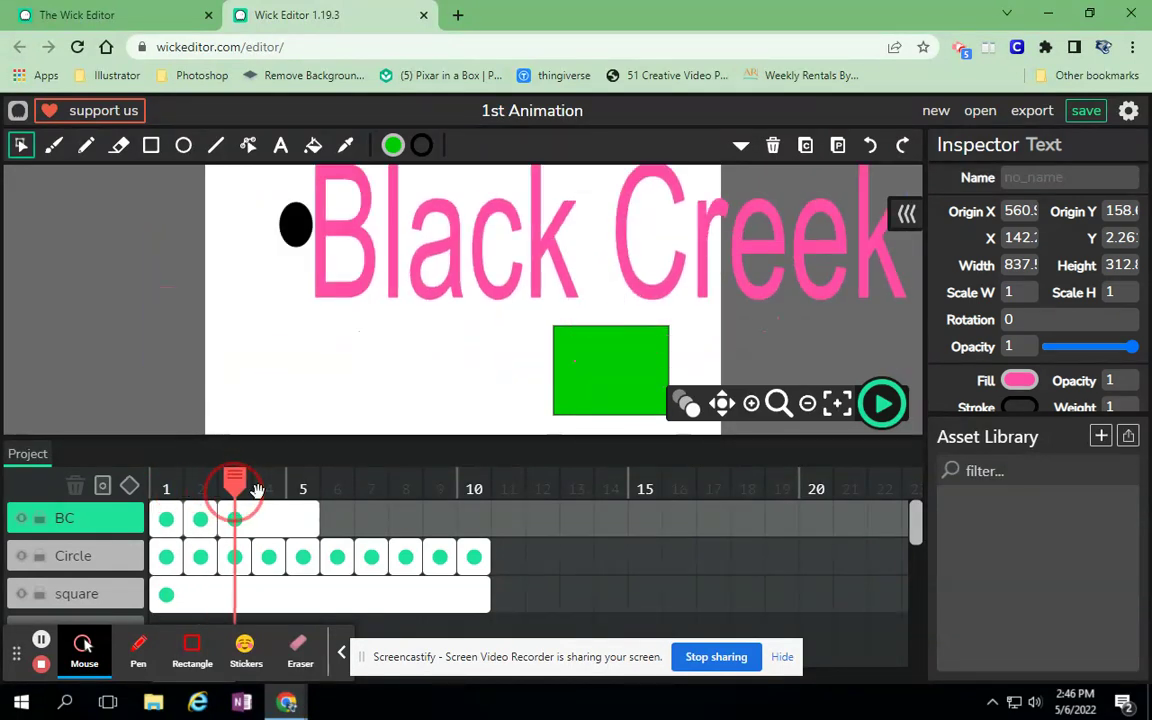
pyautogui.moveTo(314, 517); pyautogui.dragTo(488, 520)
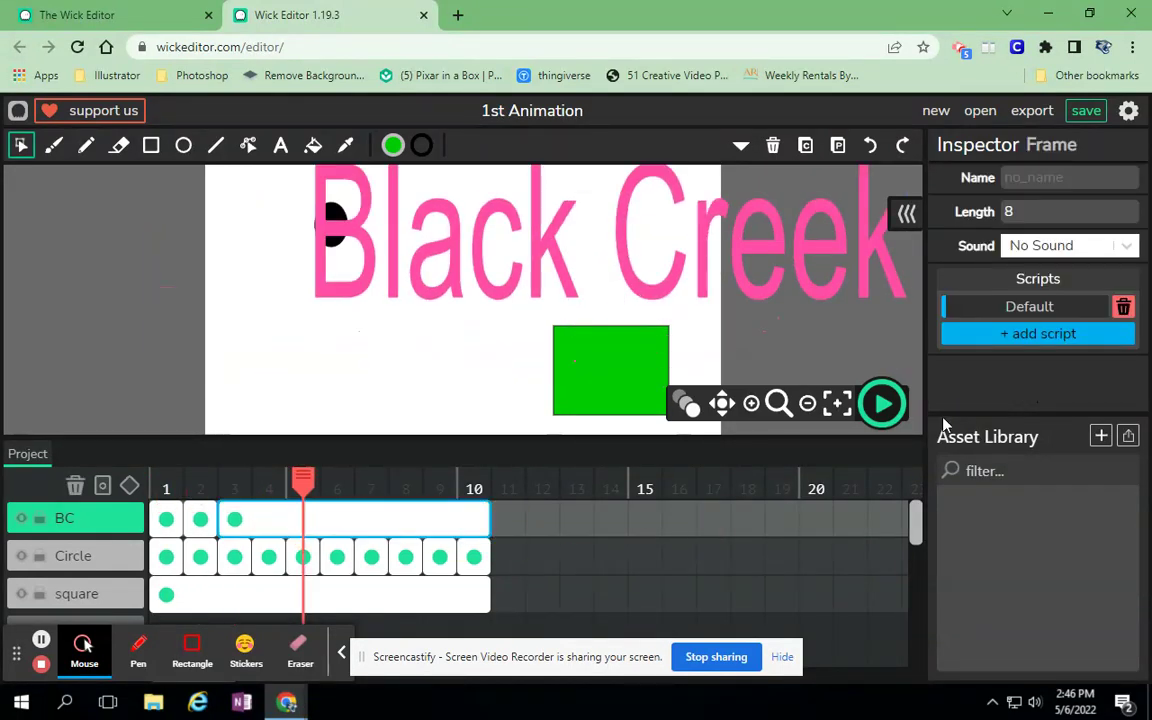
pyautogui.click(884, 408)
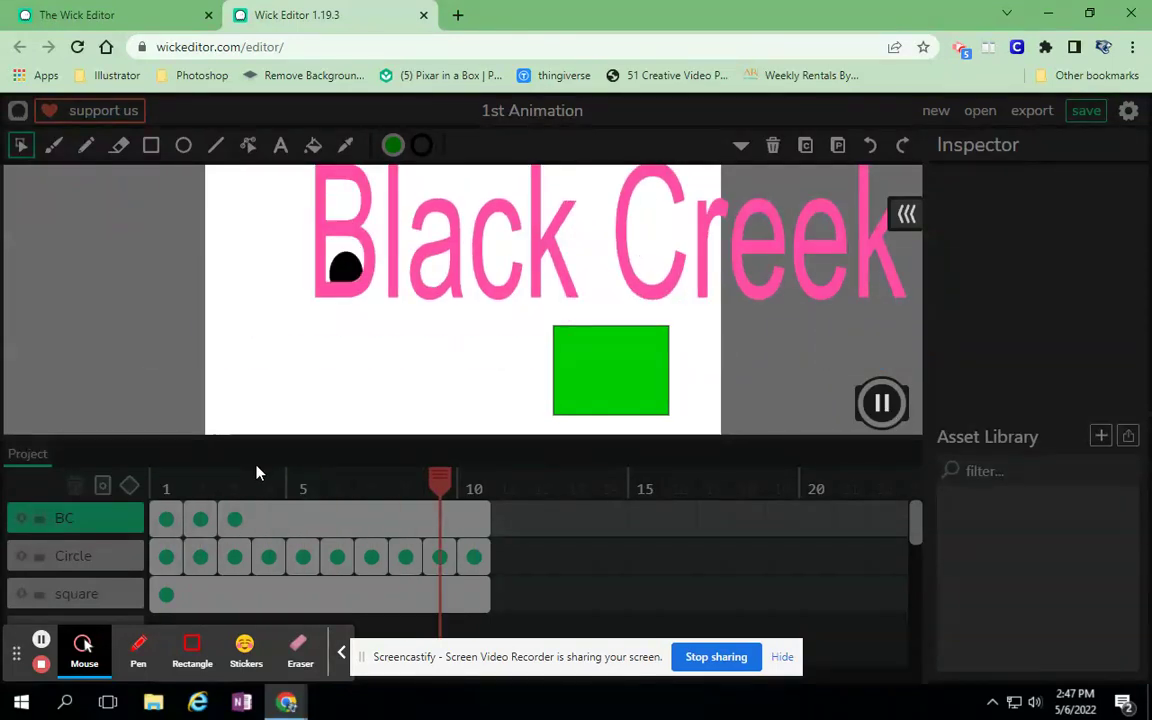
# - Stop the animation preview after watching the pink text shift across the stage
pyautogui.click(878, 410)
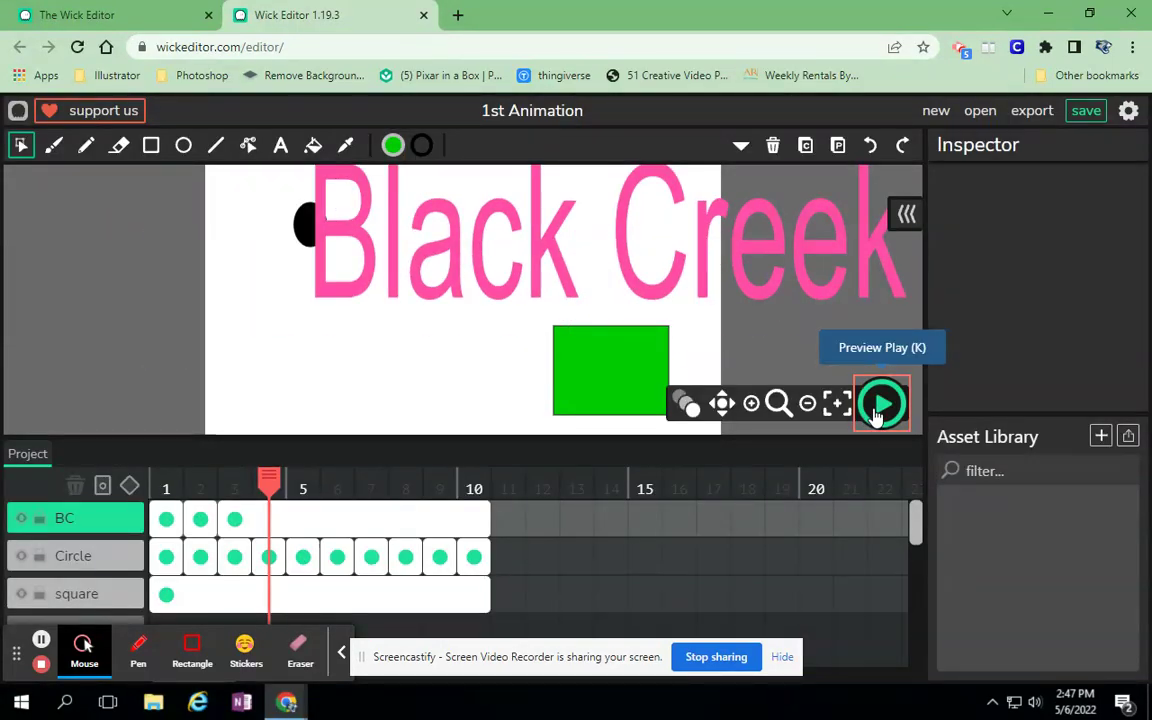